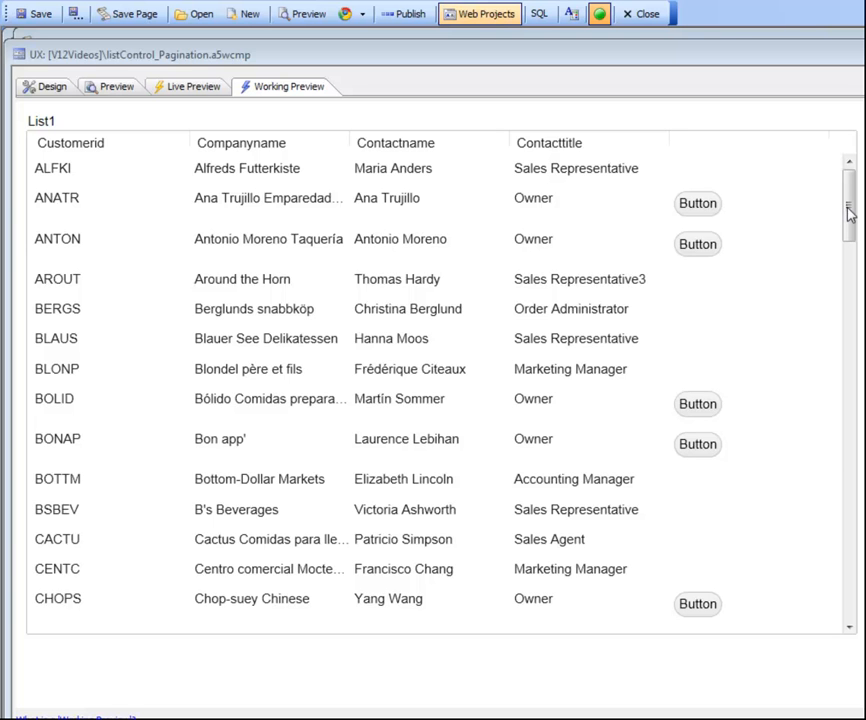
Examine the full unpaginated customer list in the working preview, from the first record towards the last.
left_click_drag(849, 211, 862, 600)
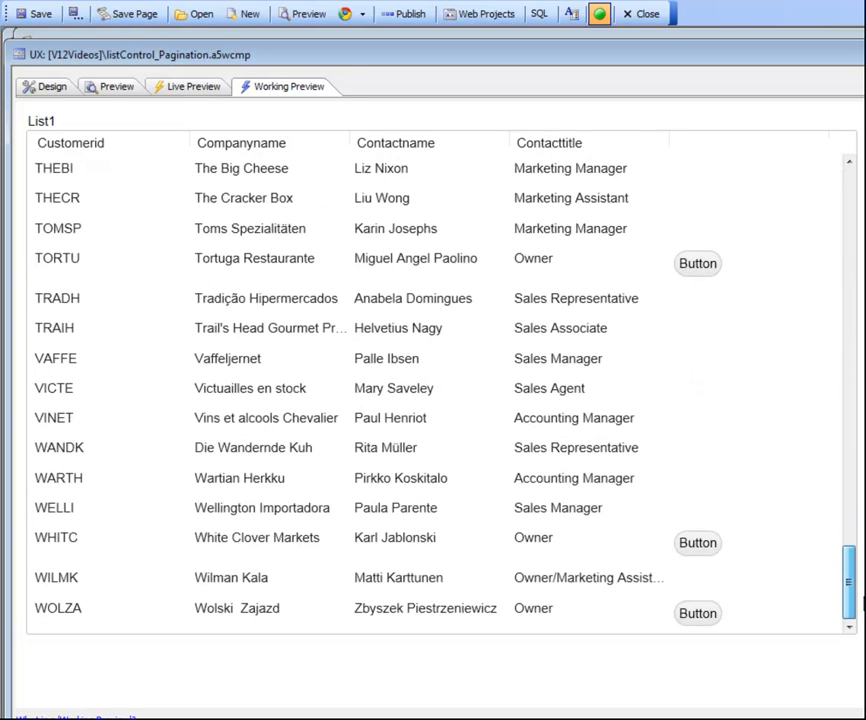
left_click_drag(855, 533, 847, 189)
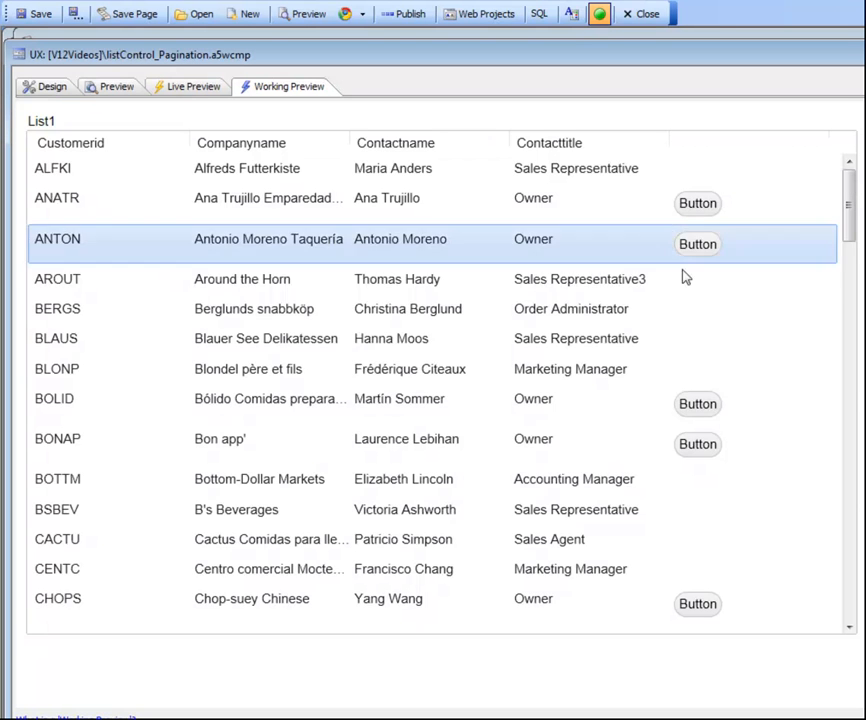
left_click_drag(852, 188, 850, 308)
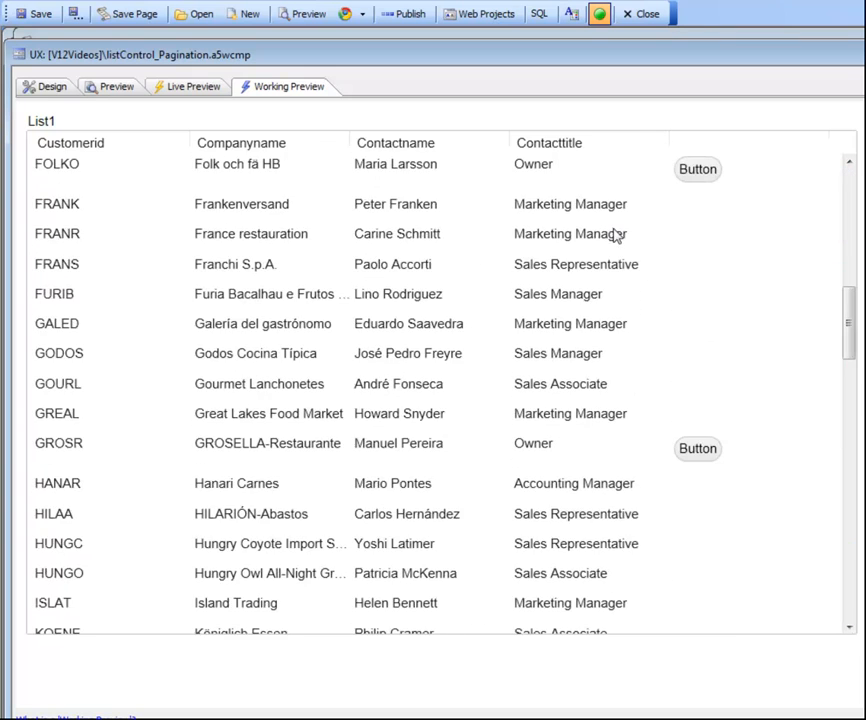
left_click(40, 90)
left_click(276, 87)
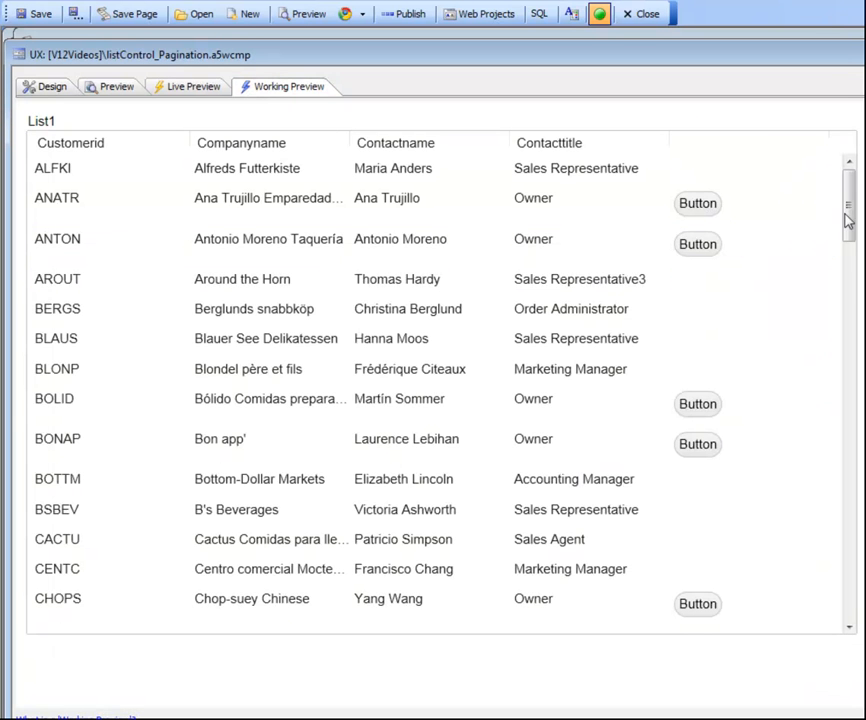
left_click_drag(847, 216, 855, 298)
left_click_drag(847, 236, 853, 561)
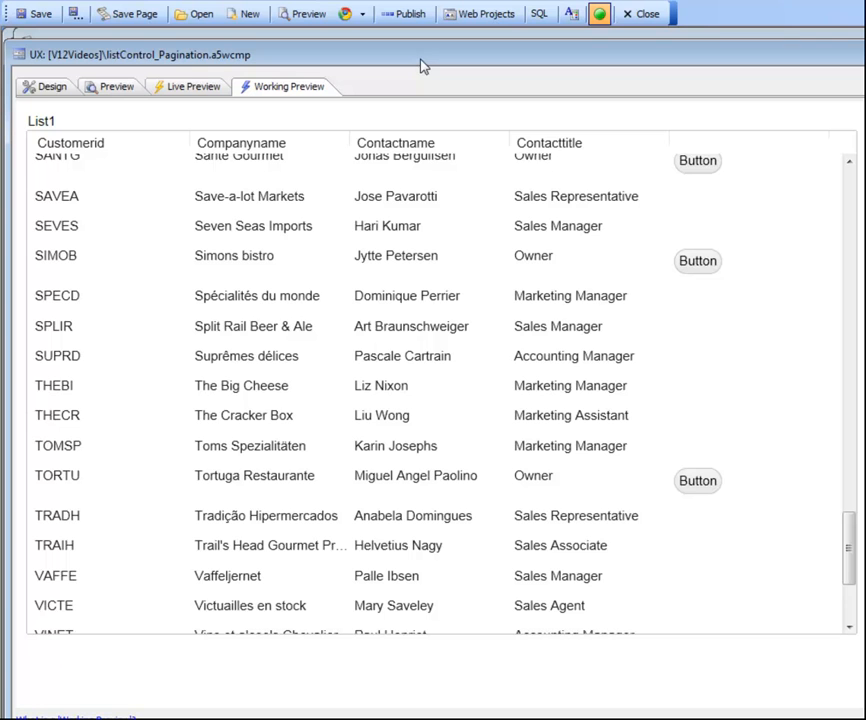
Open the List Builder for list1 in the design view and enable Paginate data for its SQL data source.
left_click(43, 90)
left_click(628, 208)
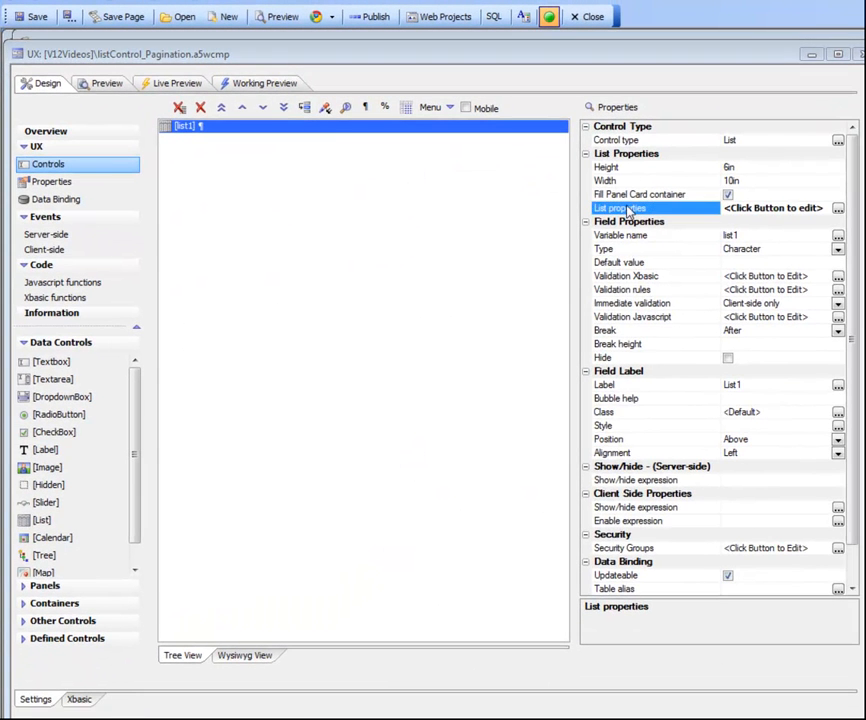
double_click(628, 209)
left_click_drag(546, 98, 291, 40)
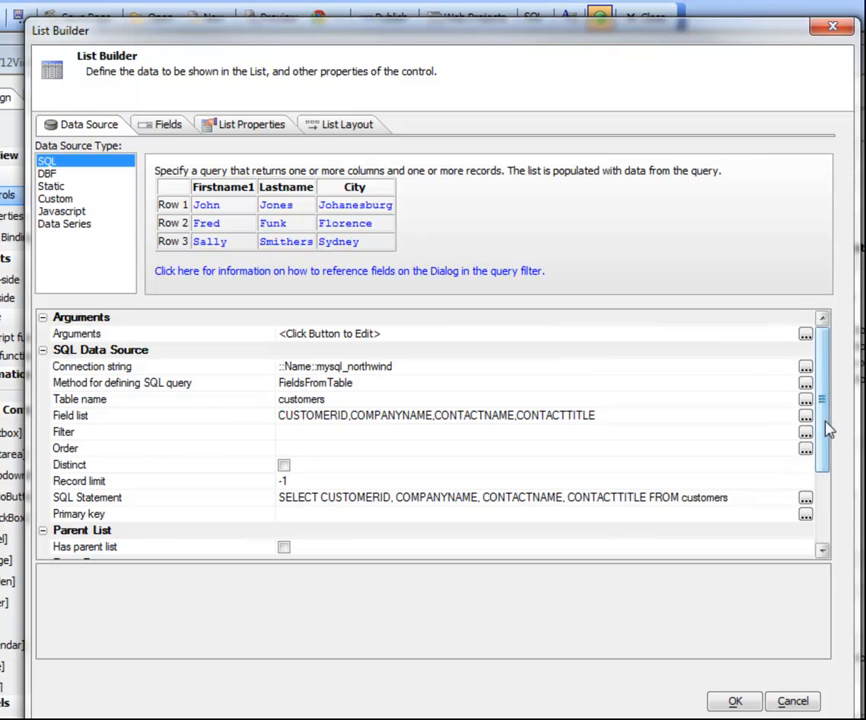
left_click_drag(828, 428, 825, 503)
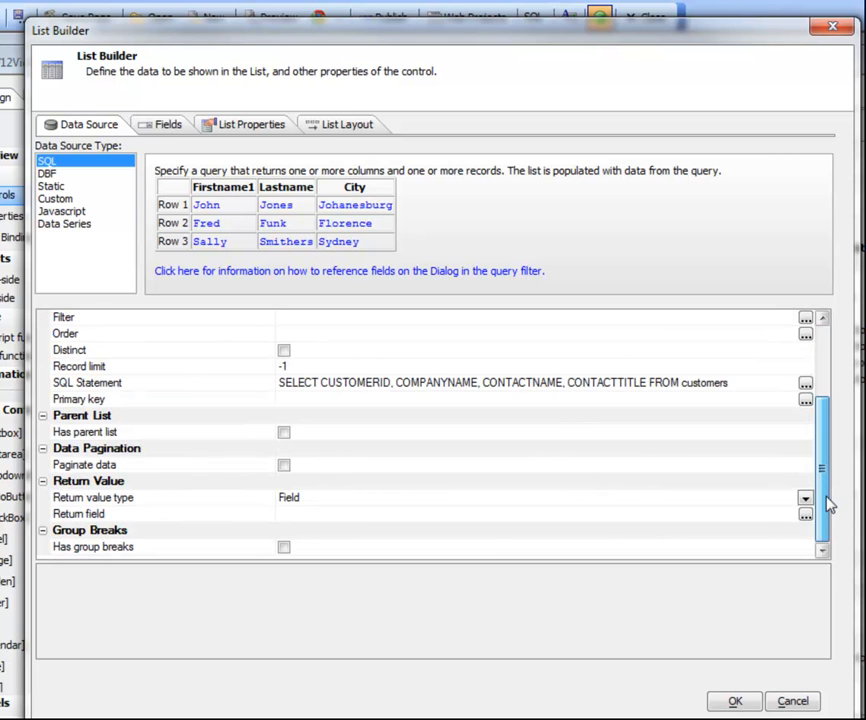
left_click(284, 466)
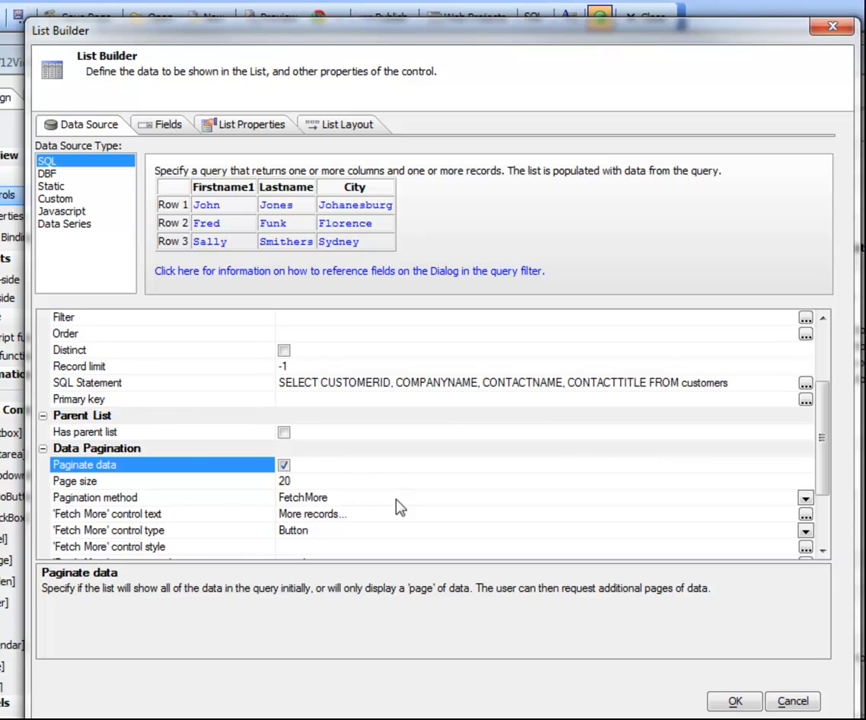
Keep FetchMore as the pagination method, set the page size to 10, and apply the list settings.
left_click(240, 500)
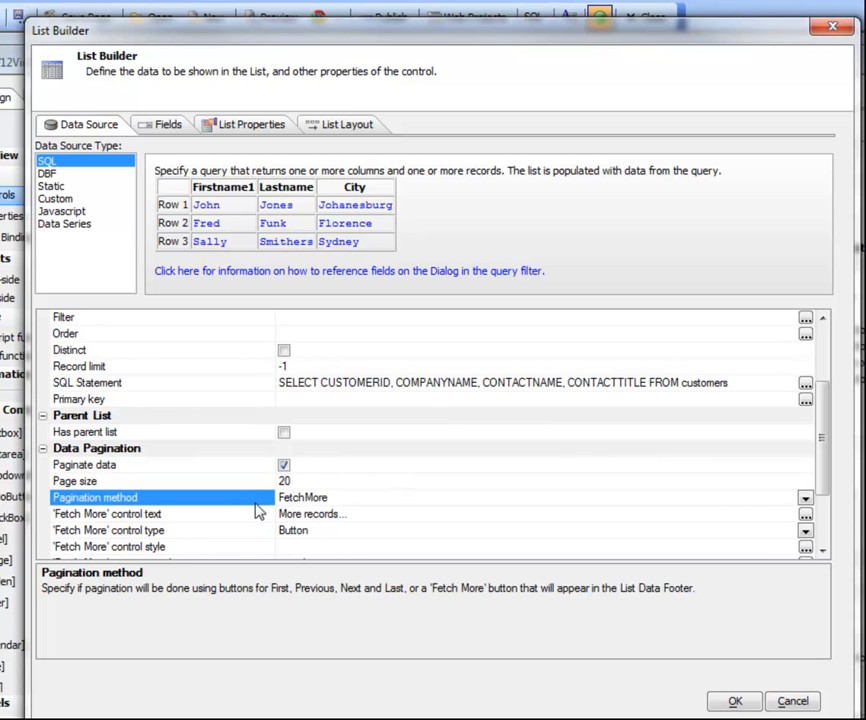
left_click(804, 498)
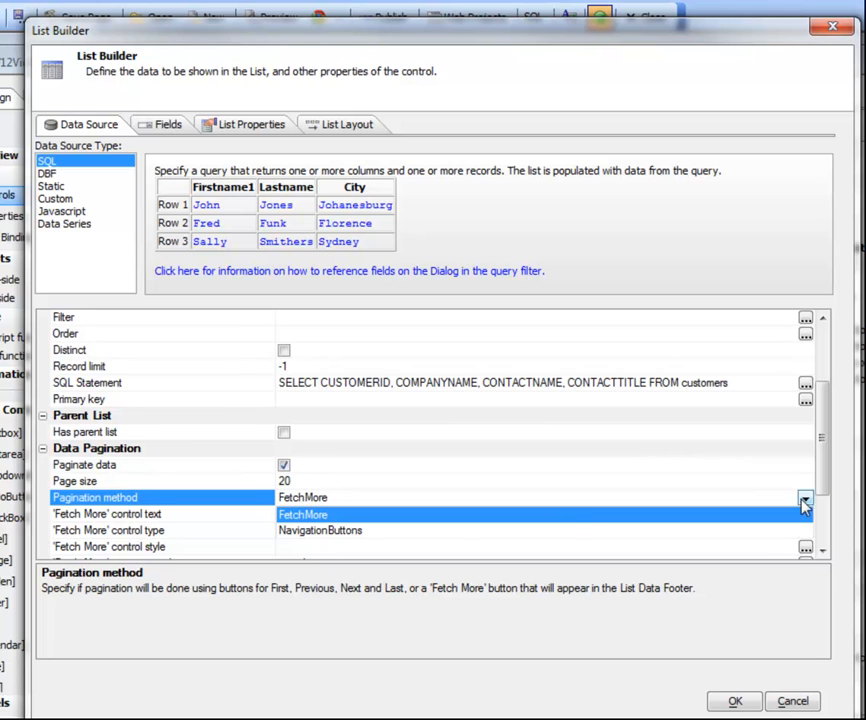
left_click(295, 516)
left_click(313, 483)
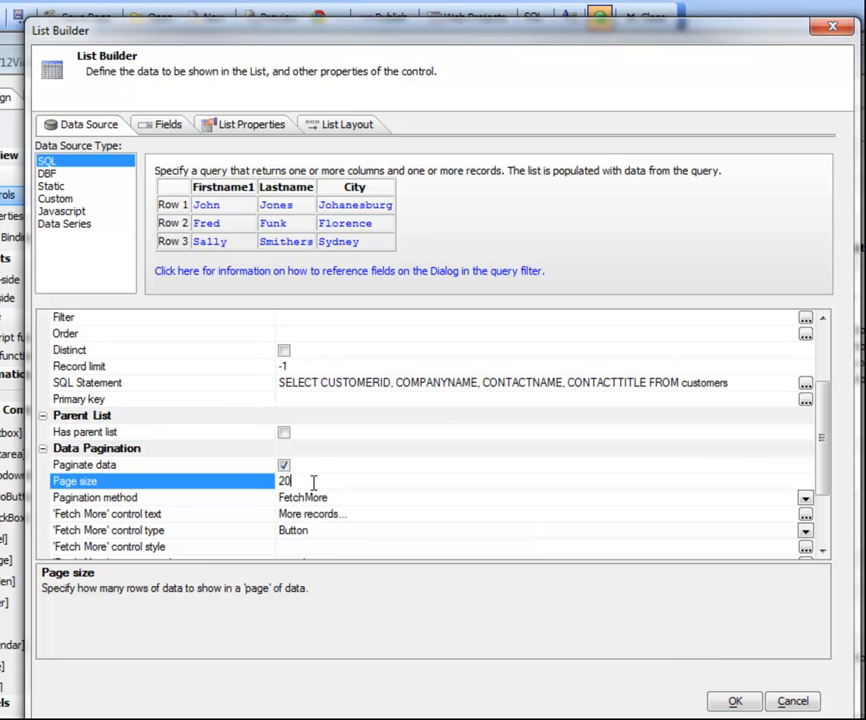
type("10")
left_click(263, 517)
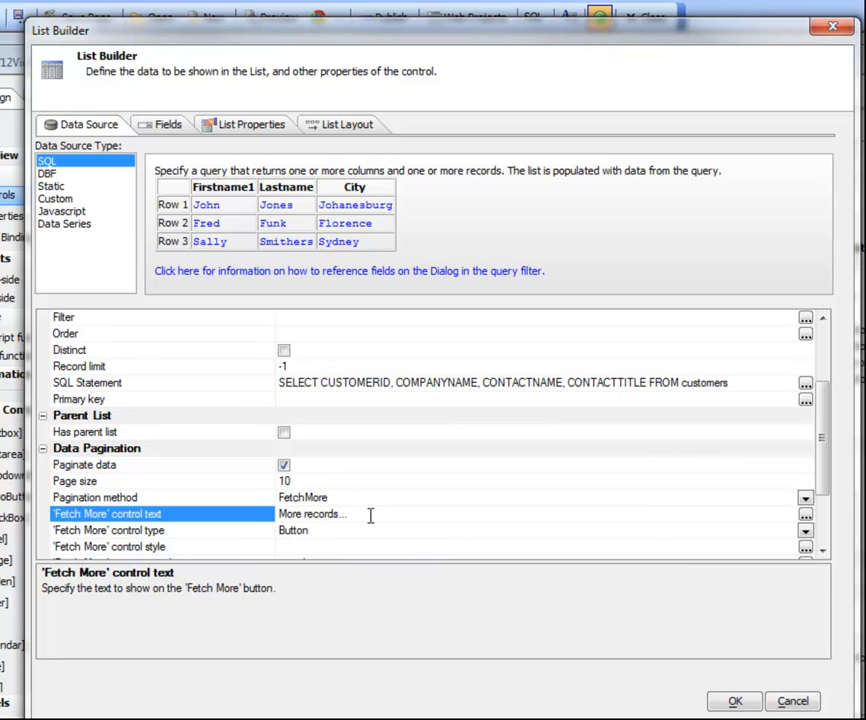
left_click(735, 701)
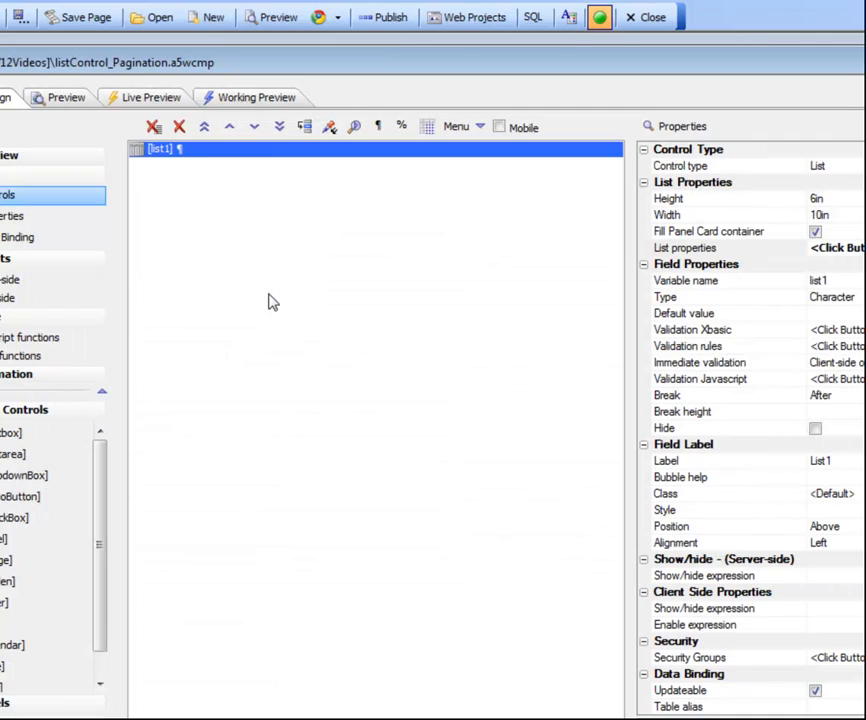
Test the FetchMore pagination in the working preview by loading more records page by page until the end, and return to the first record.
left_click(256, 99)
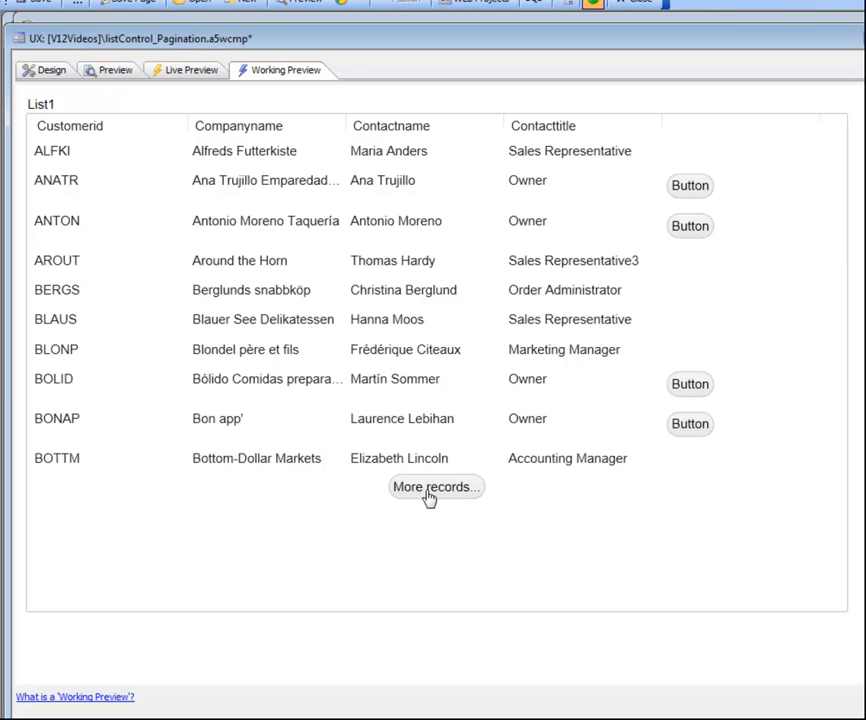
left_click(428, 497)
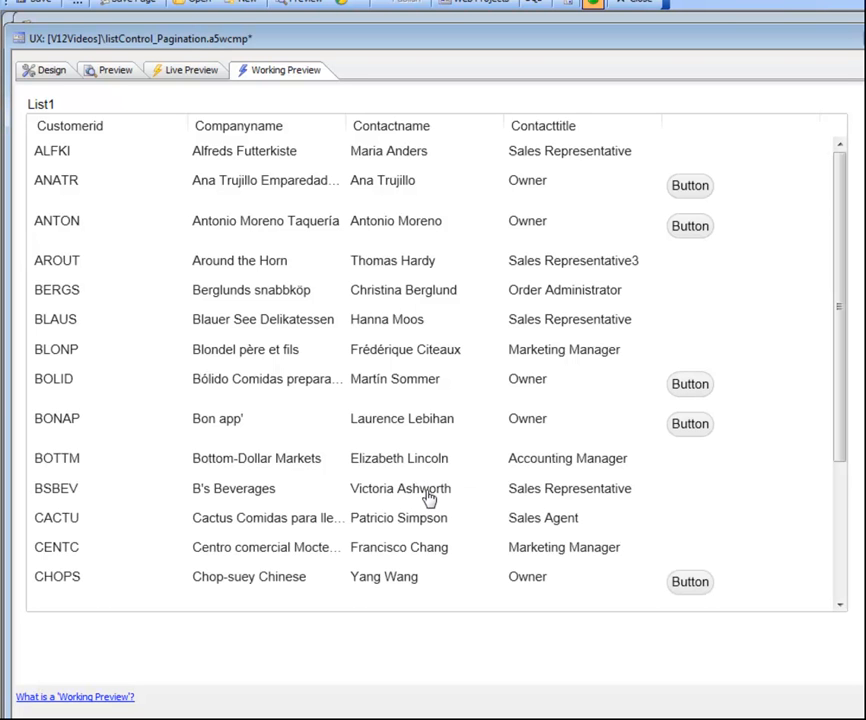
left_click_drag(843, 352, 864, 520)
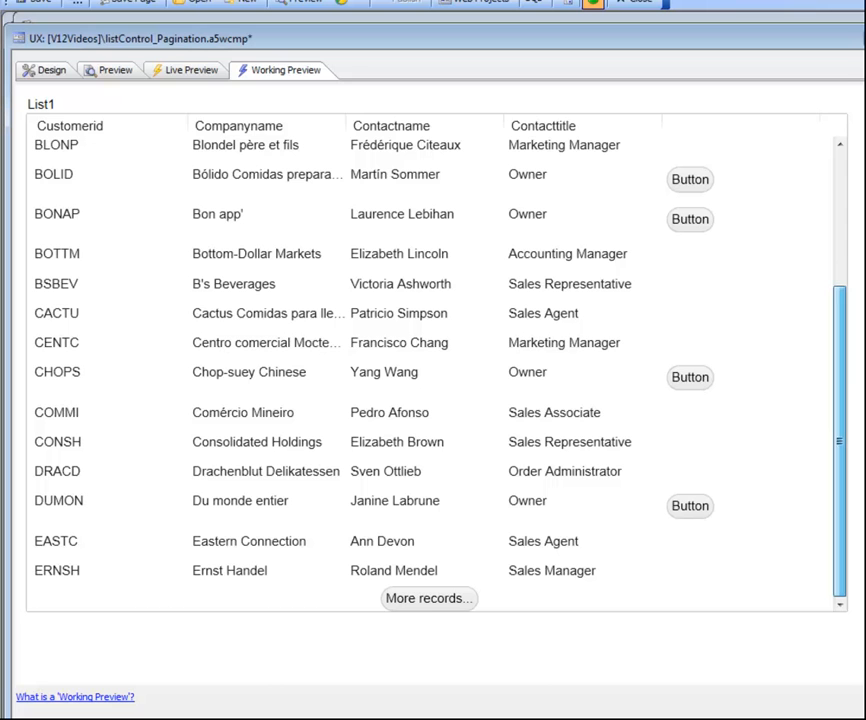
left_click(421, 604)
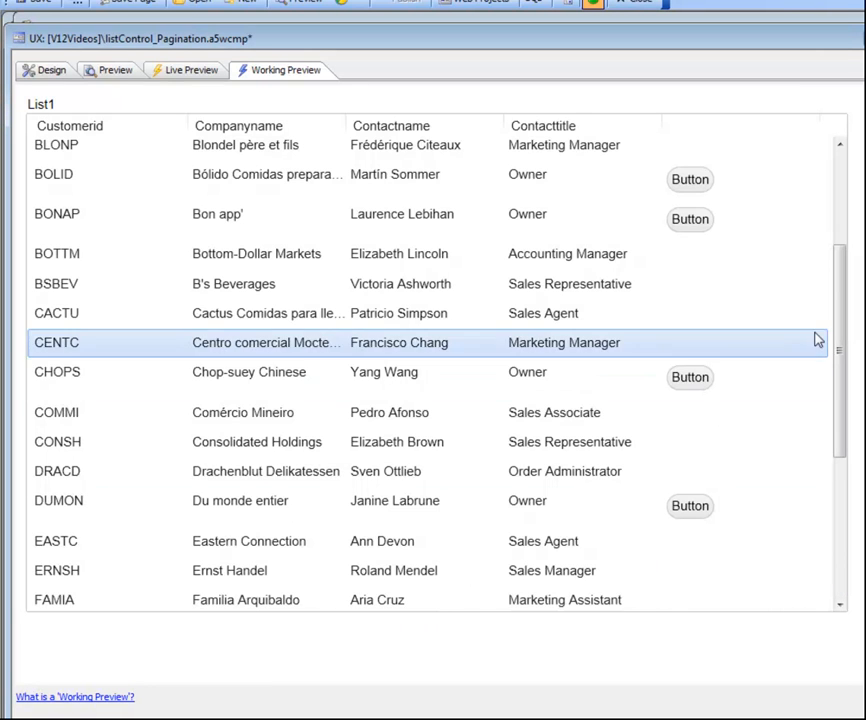
left_click_drag(839, 337, 841, 518)
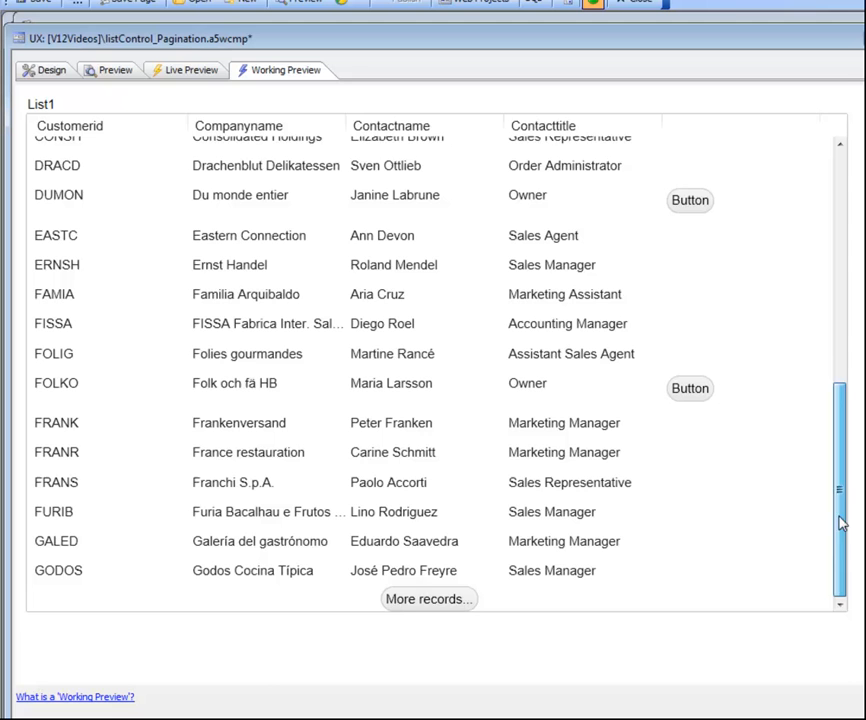
left_click(412, 607)
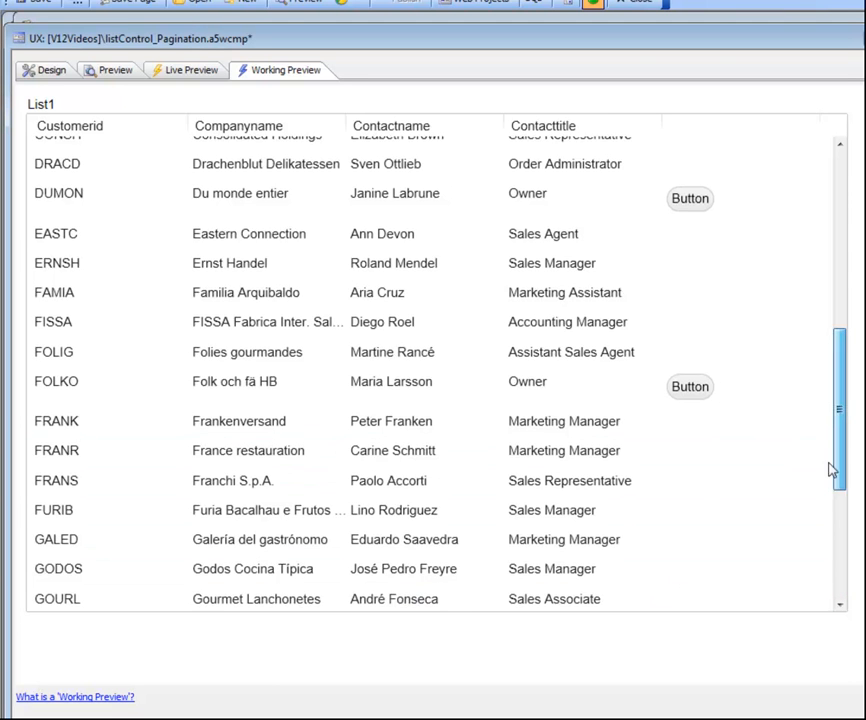
left_click_drag(836, 470, 841, 634)
left_click(434, 598)
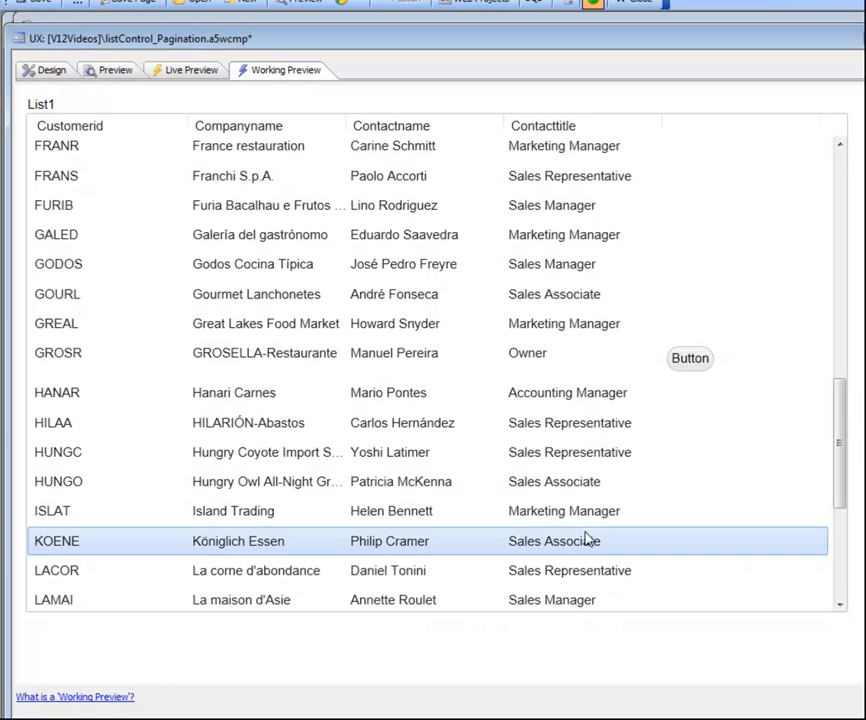
left_click_drag(840, 447, 686, 594)
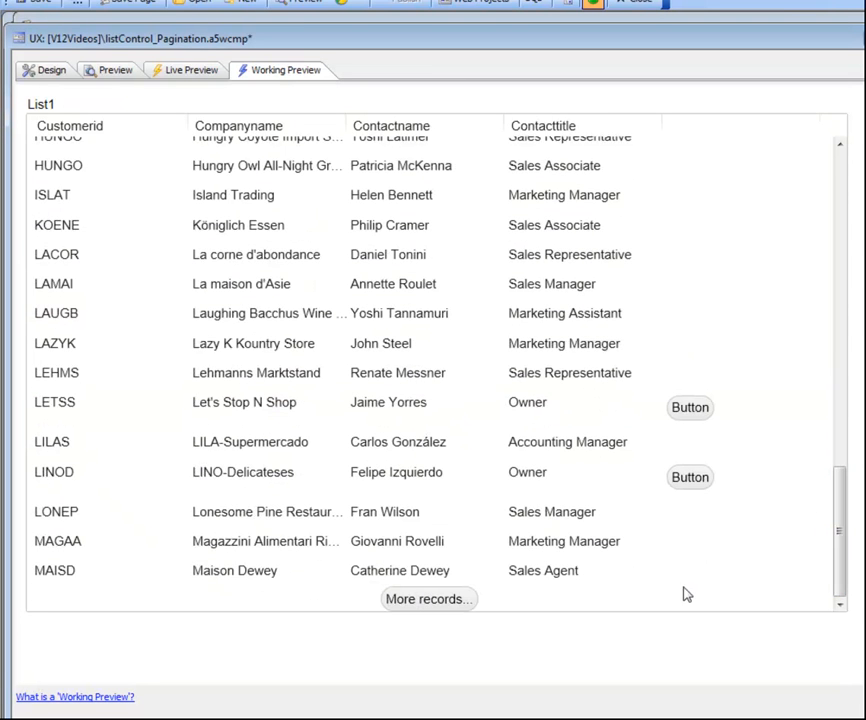
left_click(427, 599)
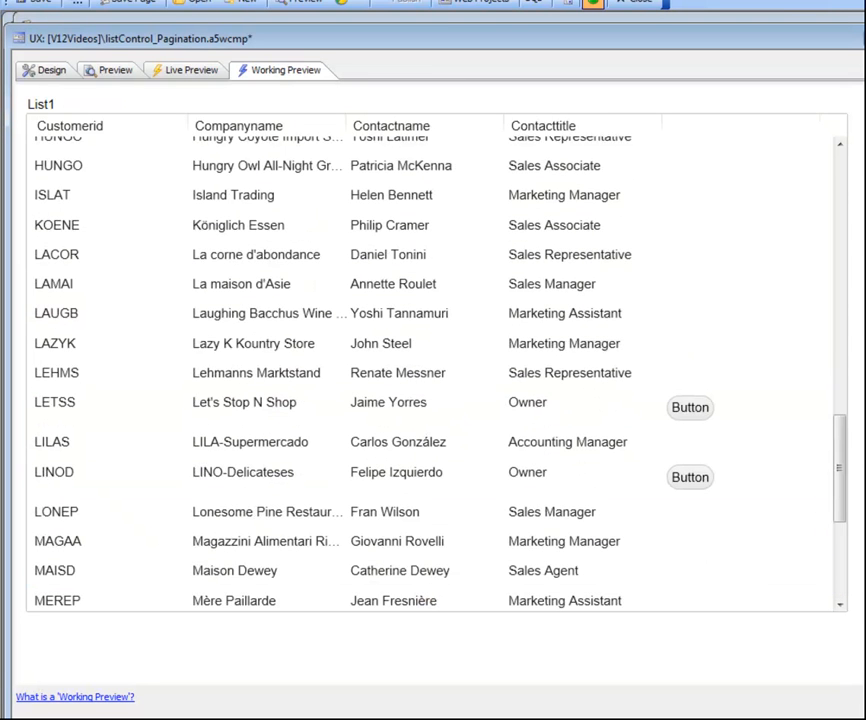
scroll(845, 500, "down", 5)
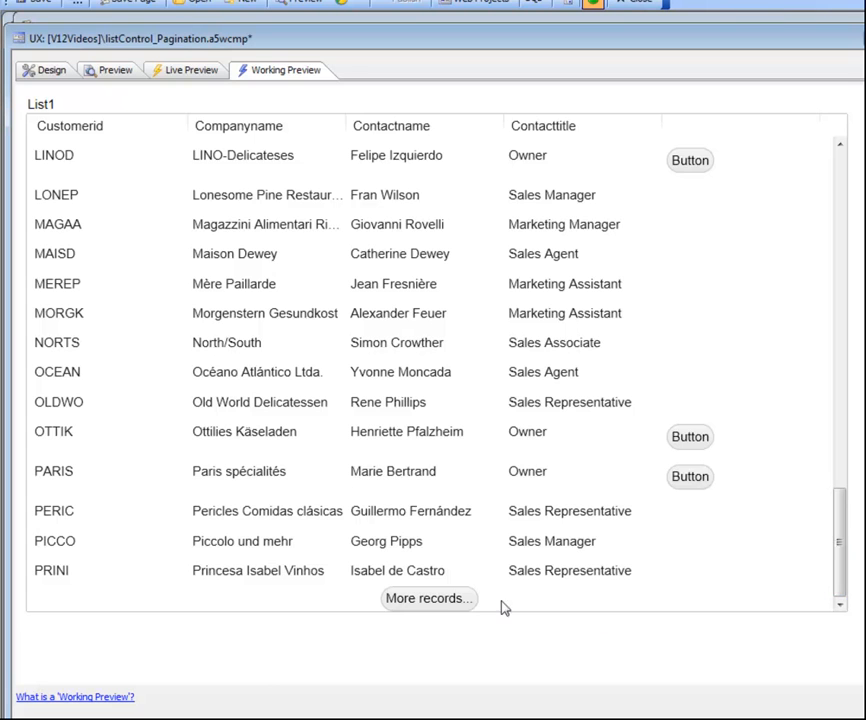
left_click(441, 599)
left_click_drag(845, 550, 703, 612)
left_click(456, 599)
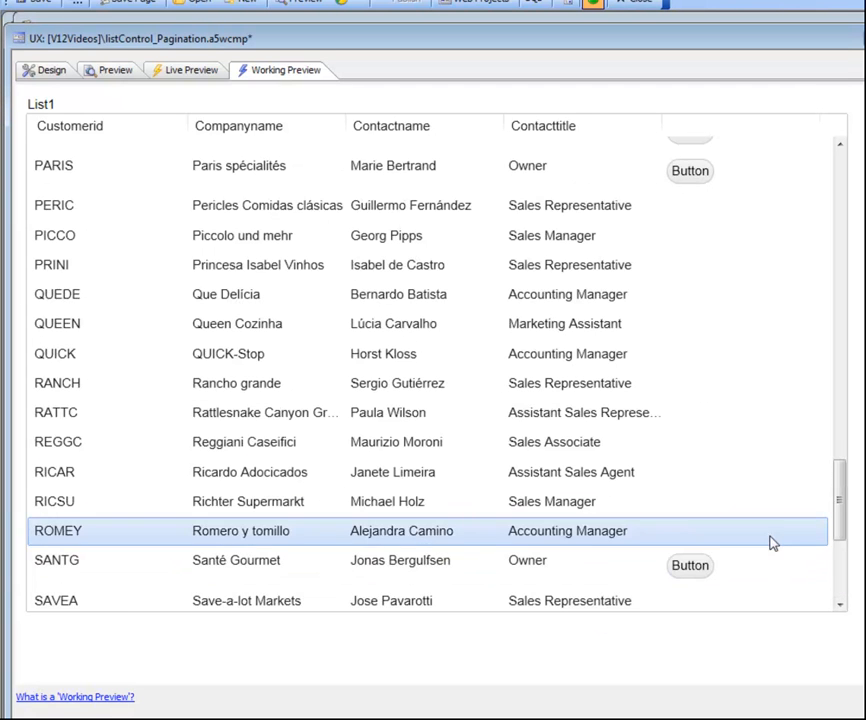
left_click_drag(845, 515, 843, 673)
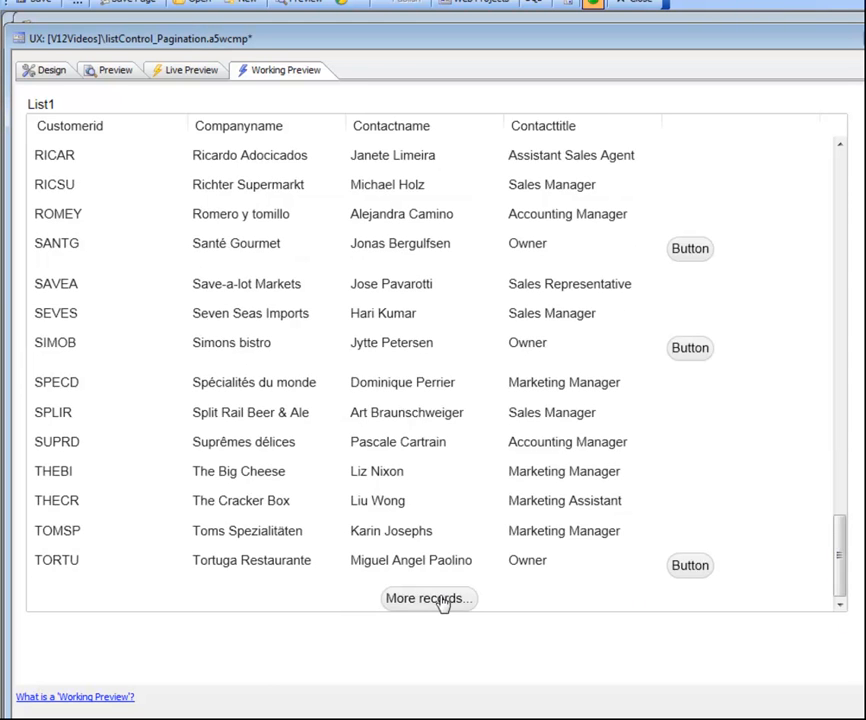
left_click(446, 656)
left_click_drag(836, 510, 858, 669)
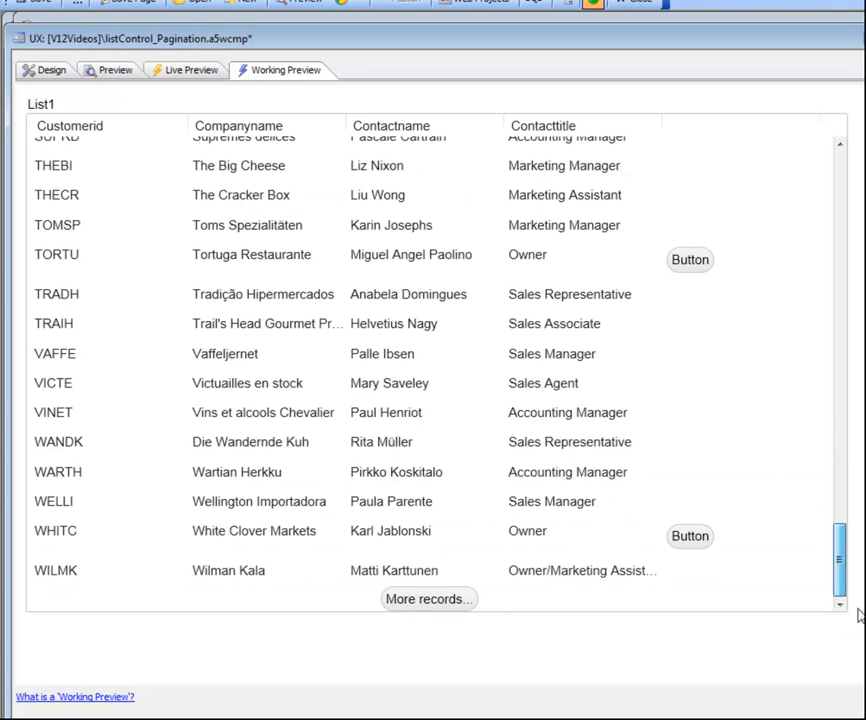
left_click(429, 600)
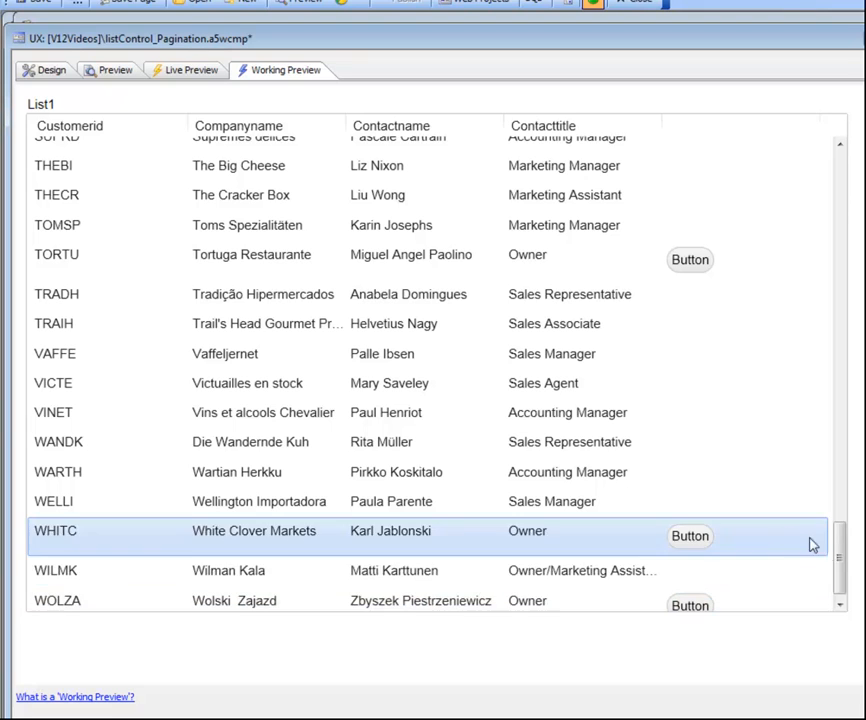
left_click_drag(838, 569, 845, 601)
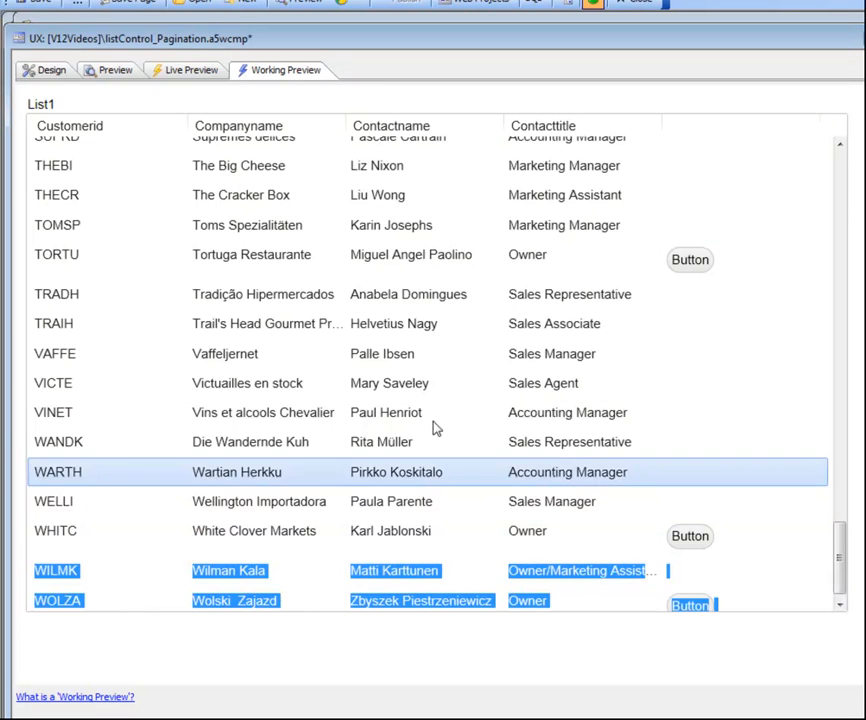
left_click(491, 410)
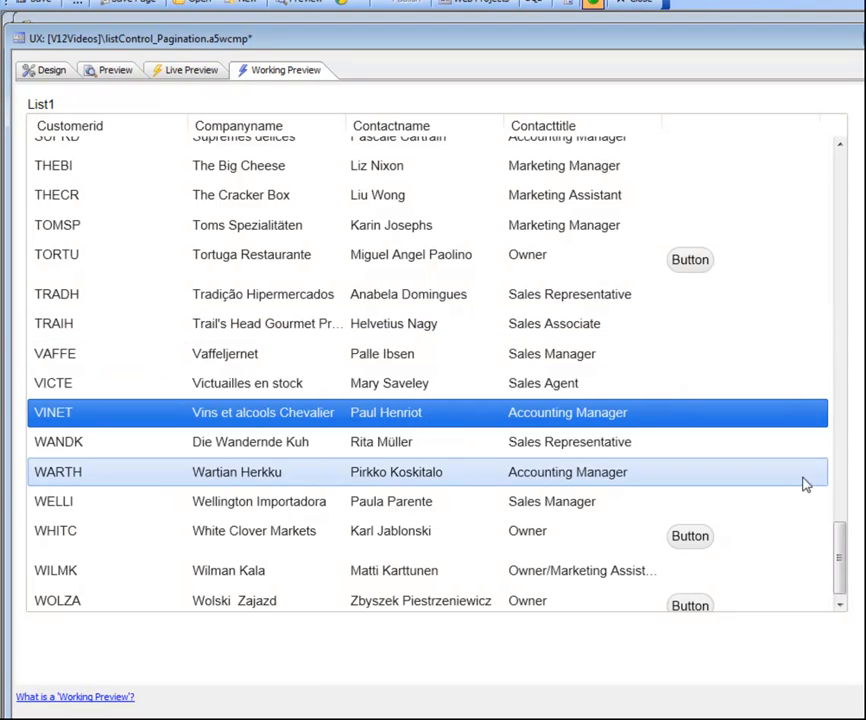
left_click_drag(838, 562, 845, 166)
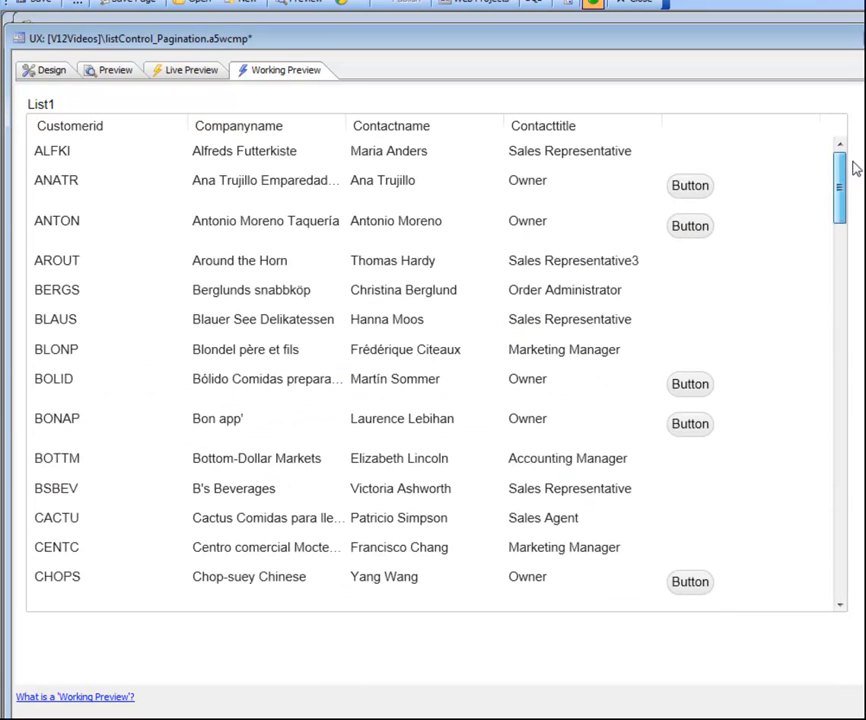
Reopen the List Builder for list1 in the design view, change the pagination method to NavigationButtons, and apply the list settings.
left_click(52, 72)
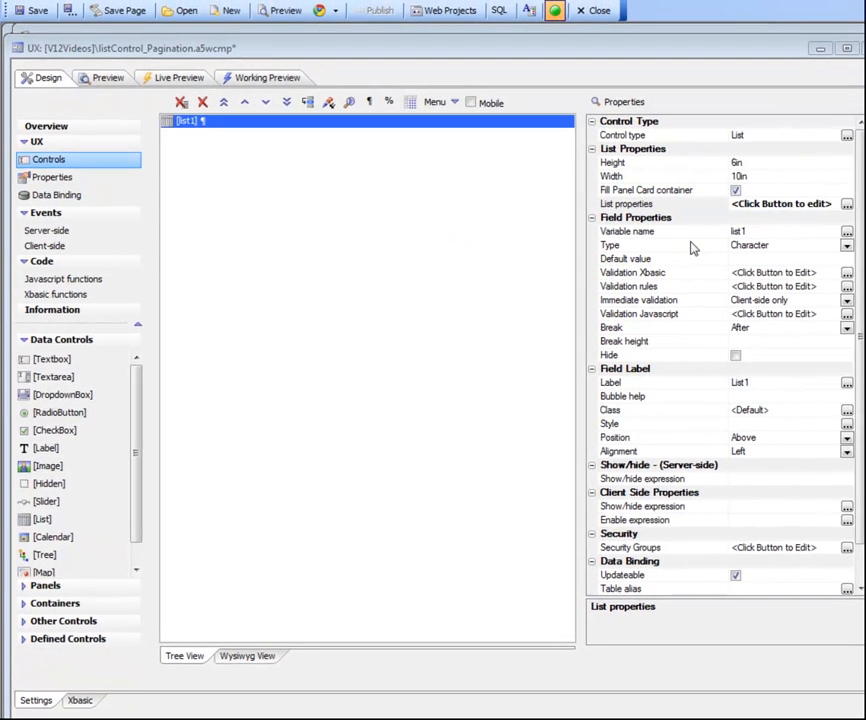
double_click(646, 208)
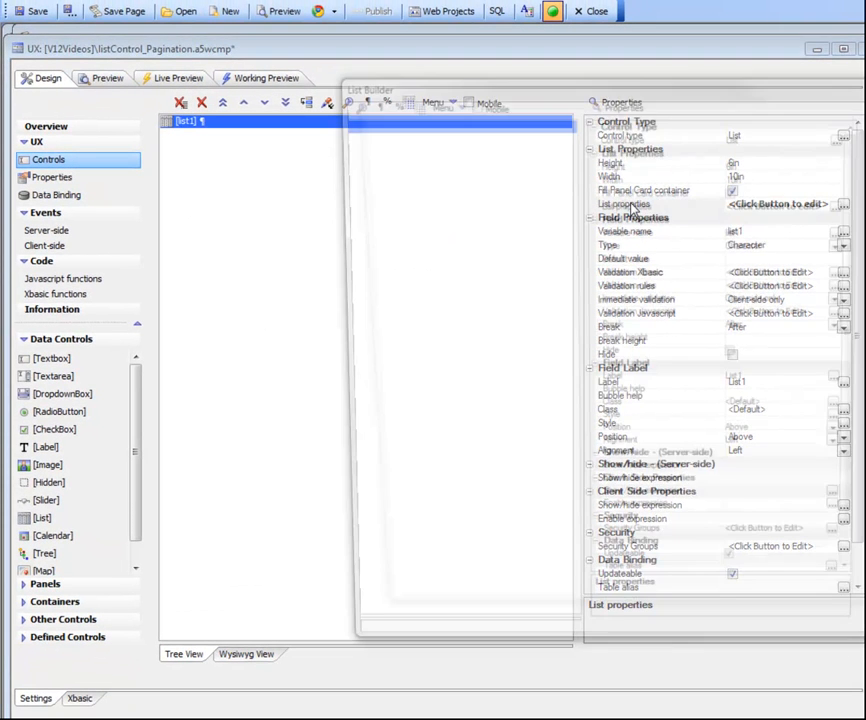
left_click_drag(497, 91, 299, 75)
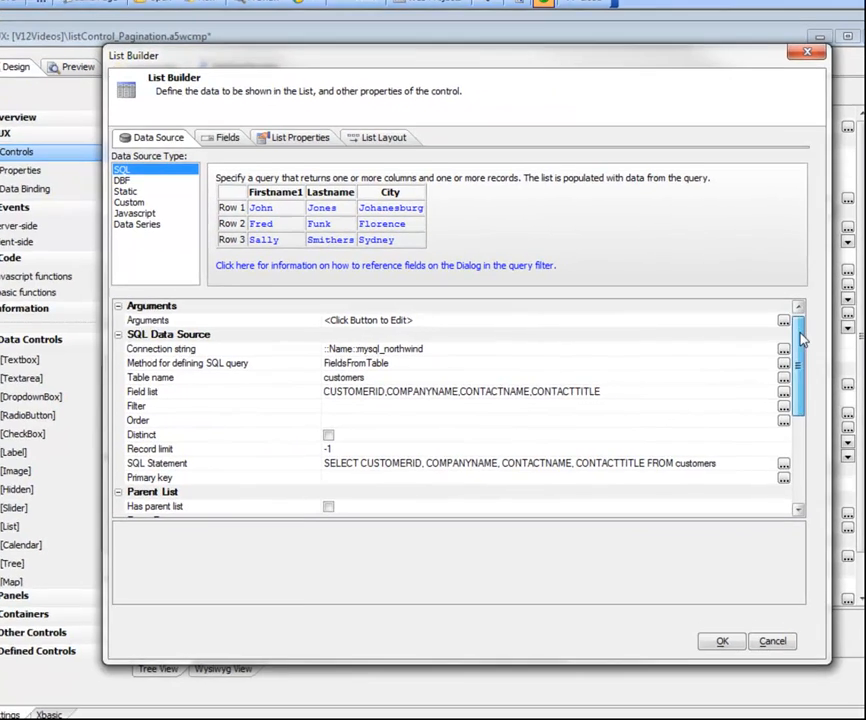
left_click_drag(797, 336, 800, 420)
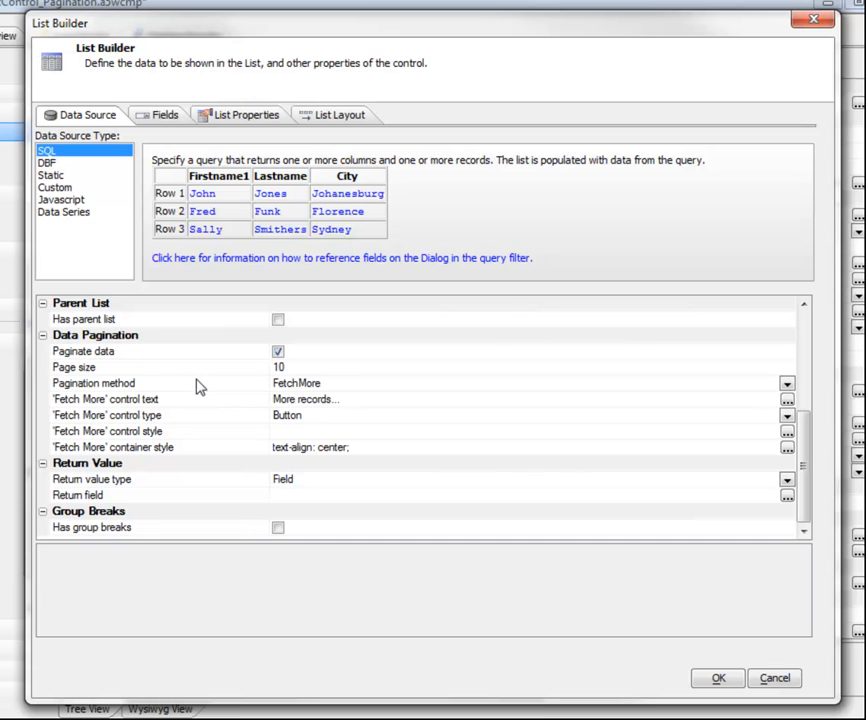
left_click(197, 386)
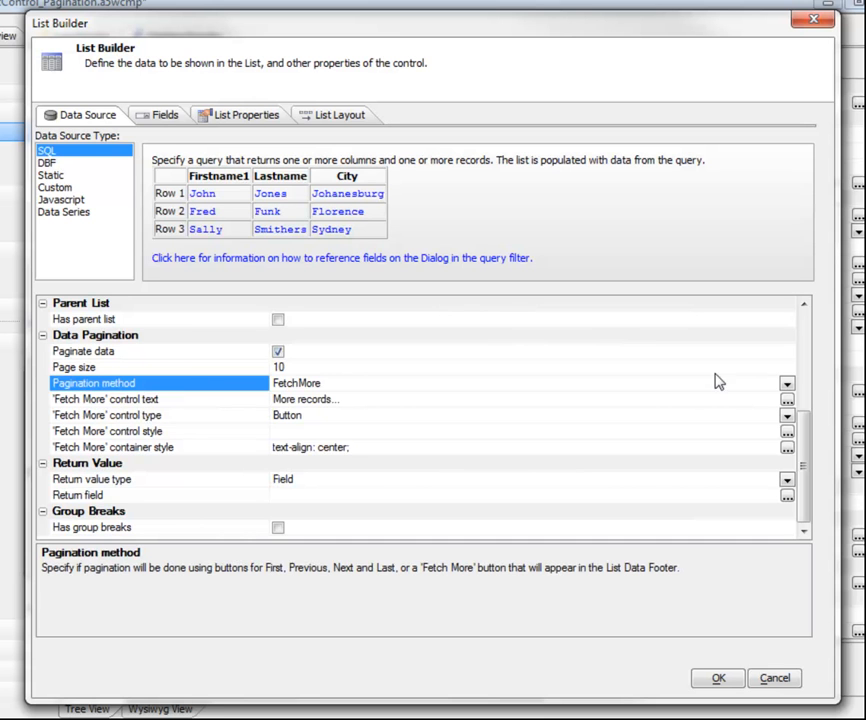
left_click(787, 384)
left_click(340, 415)
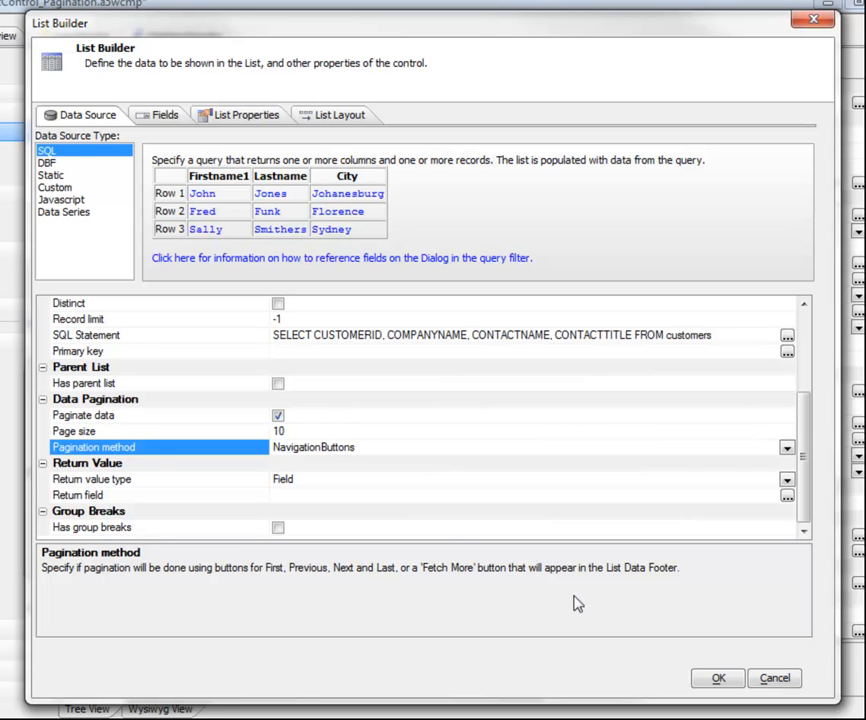
left_click(713, 680)
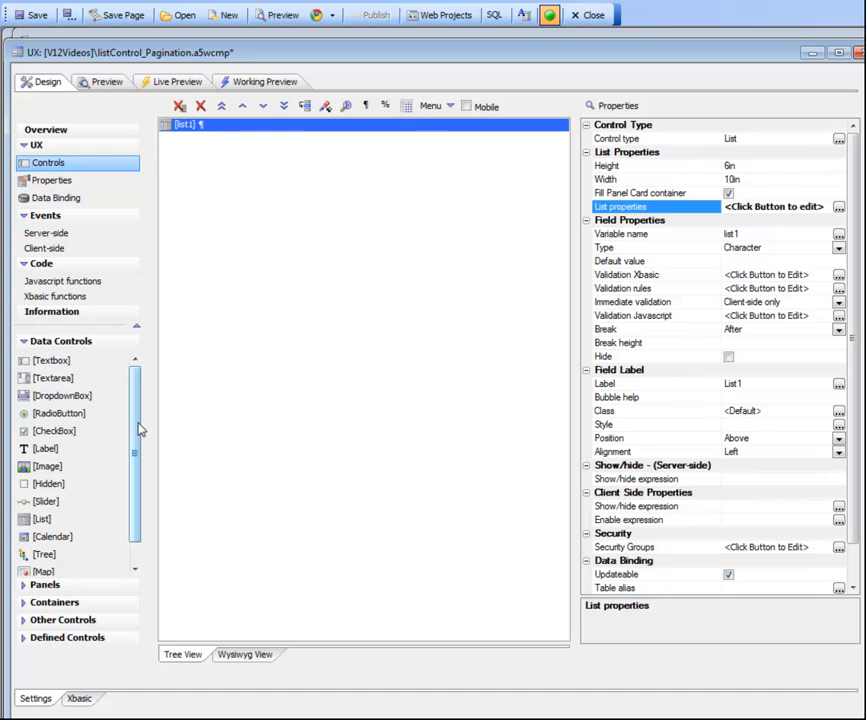
Insert the predefined List-Navigation Buttons for list1 and move the list below all four buttons in the control tree.
left_click_drag(139, 429, 135, 474)
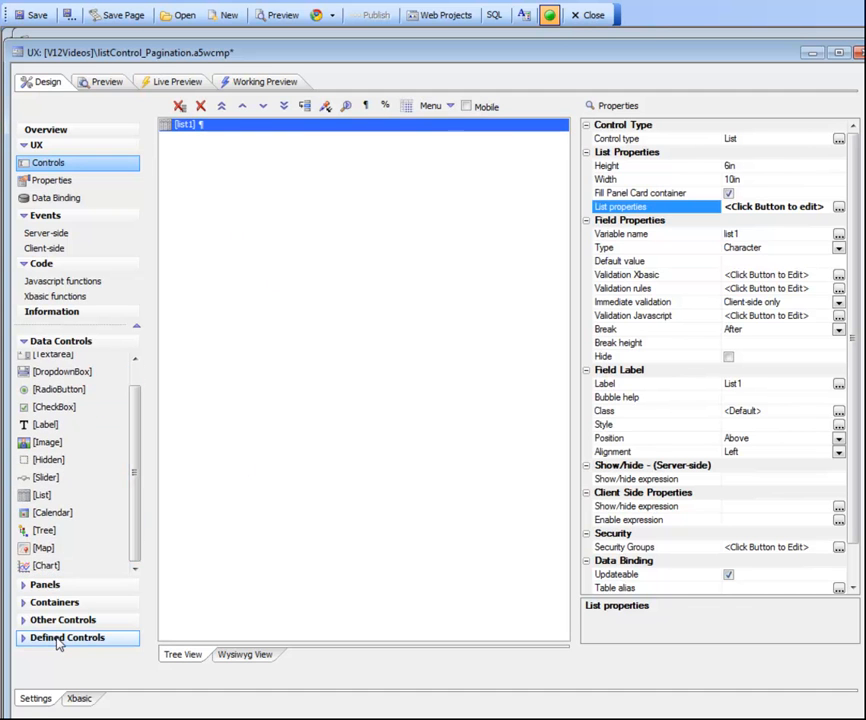
left_click(59, 639)
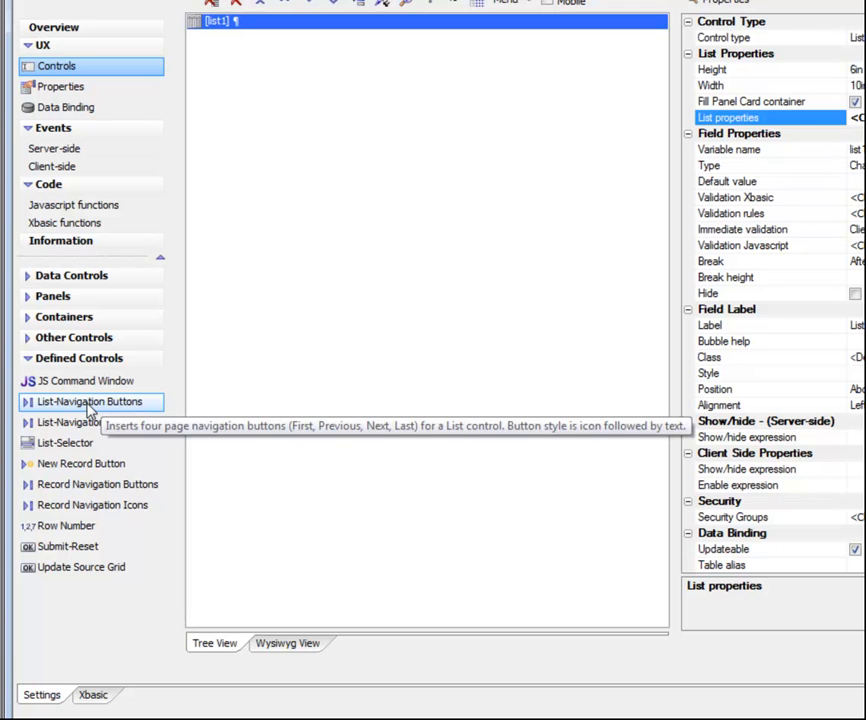
double_click(88, 404)
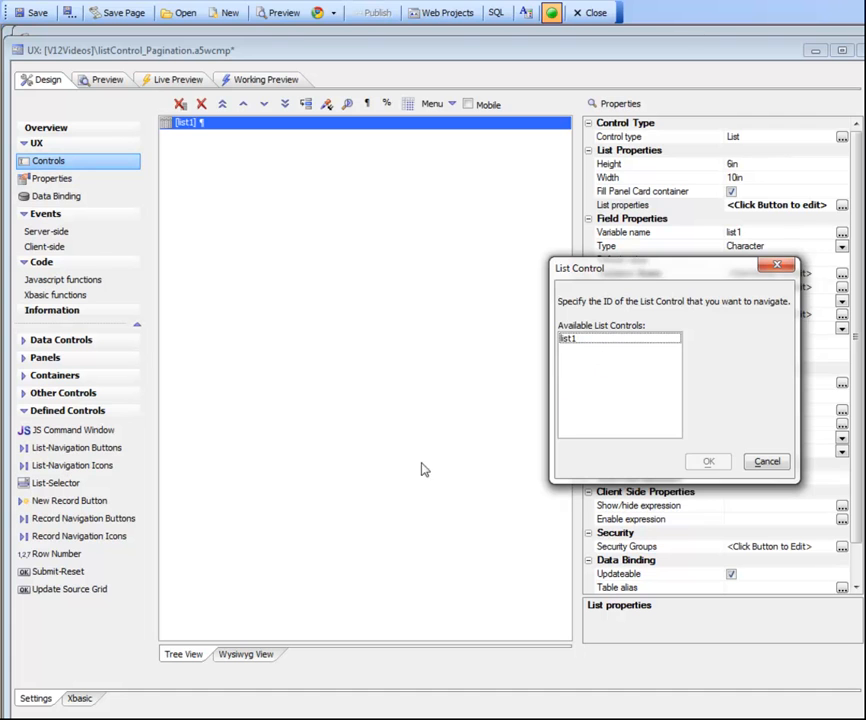
left_click(569, 342)
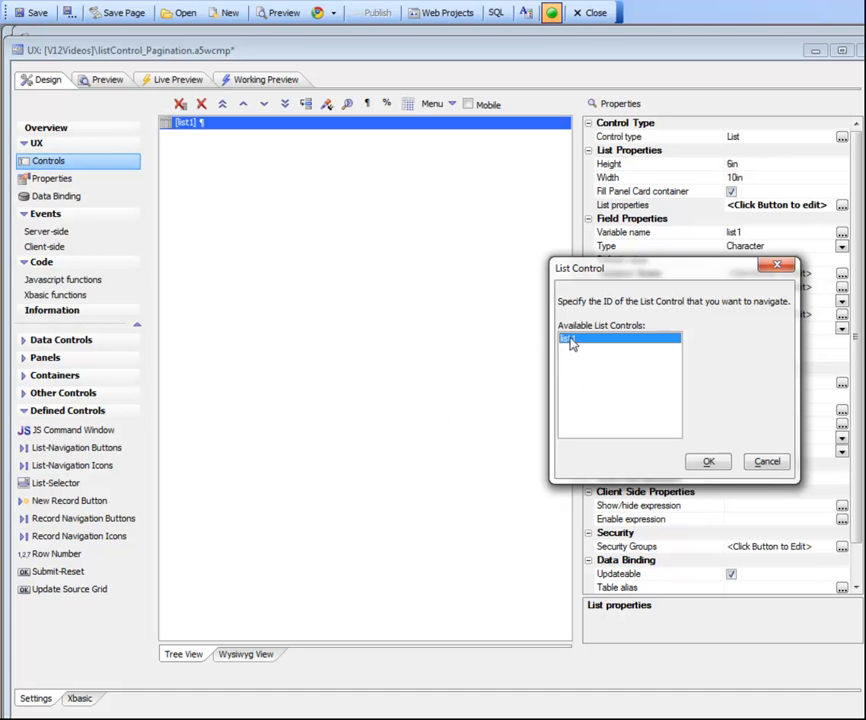
left_click(708, 463)
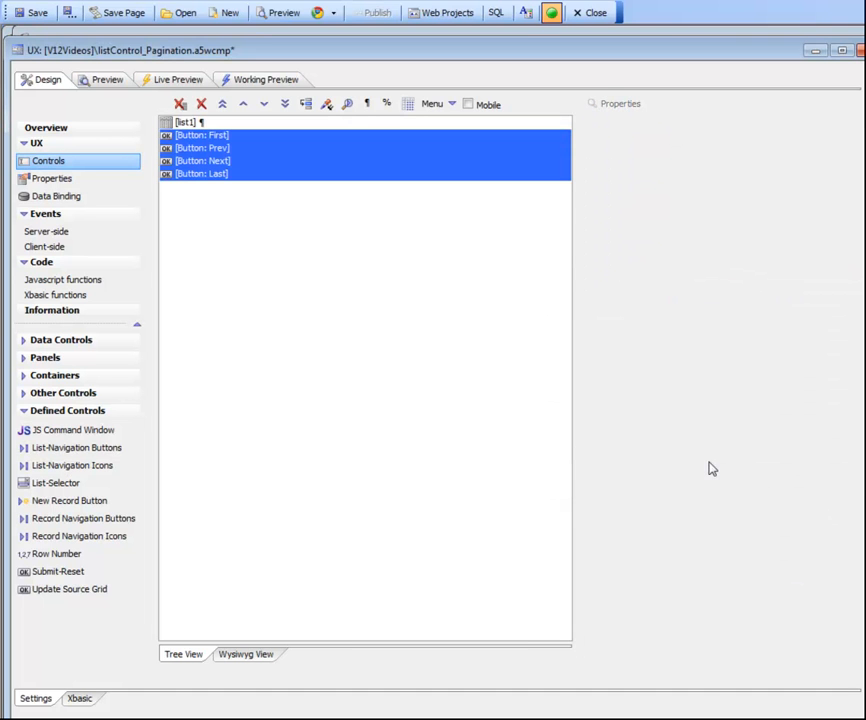
left_click(181, 124)
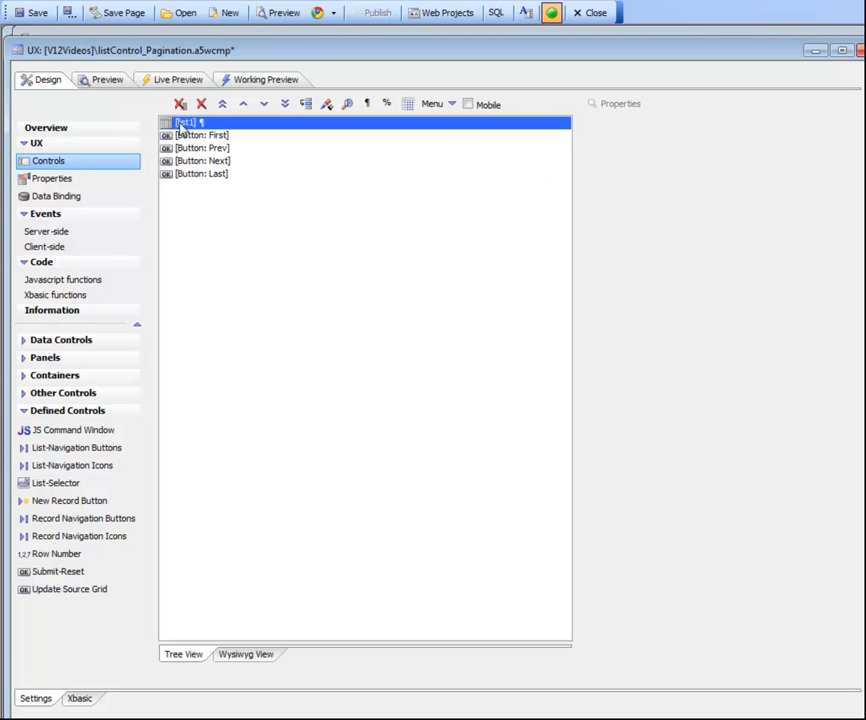
left_click(286, 106)
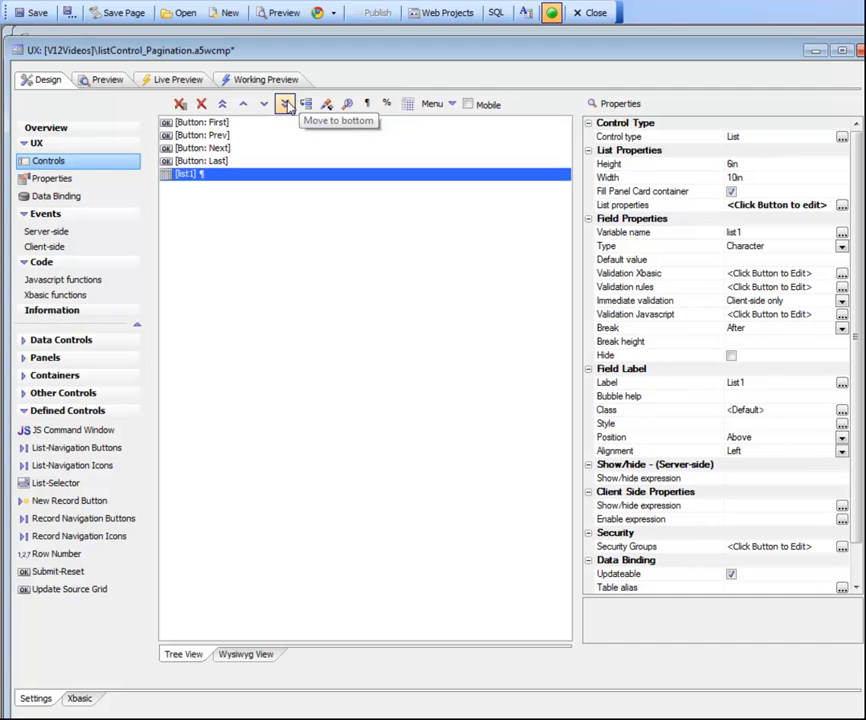
Inspect the onClick JavaScript of the First button and close the event editor without changing it.
left_click(213, 124)
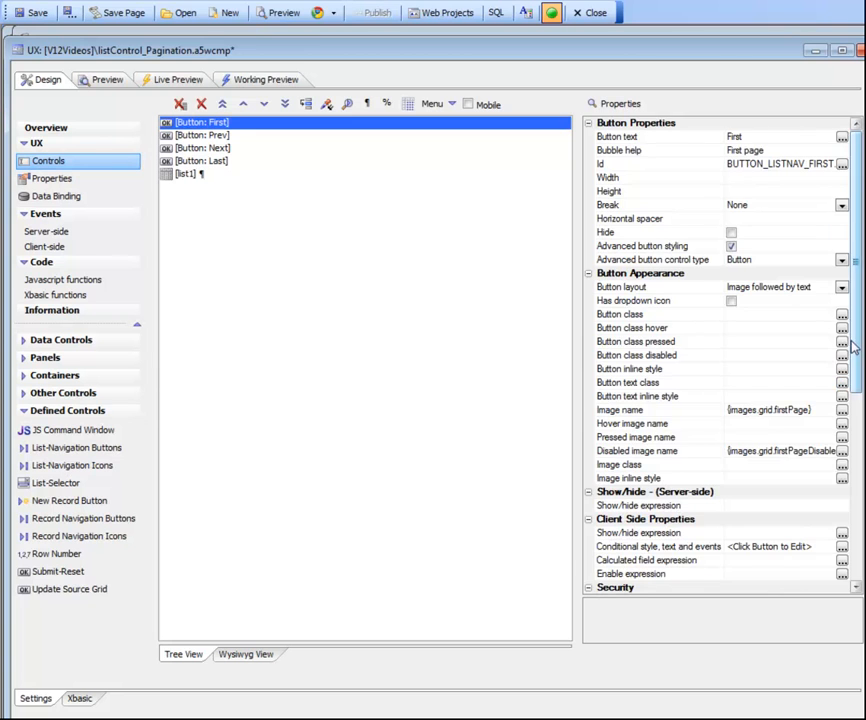
left_click_drag(855, 342, 863, 490)
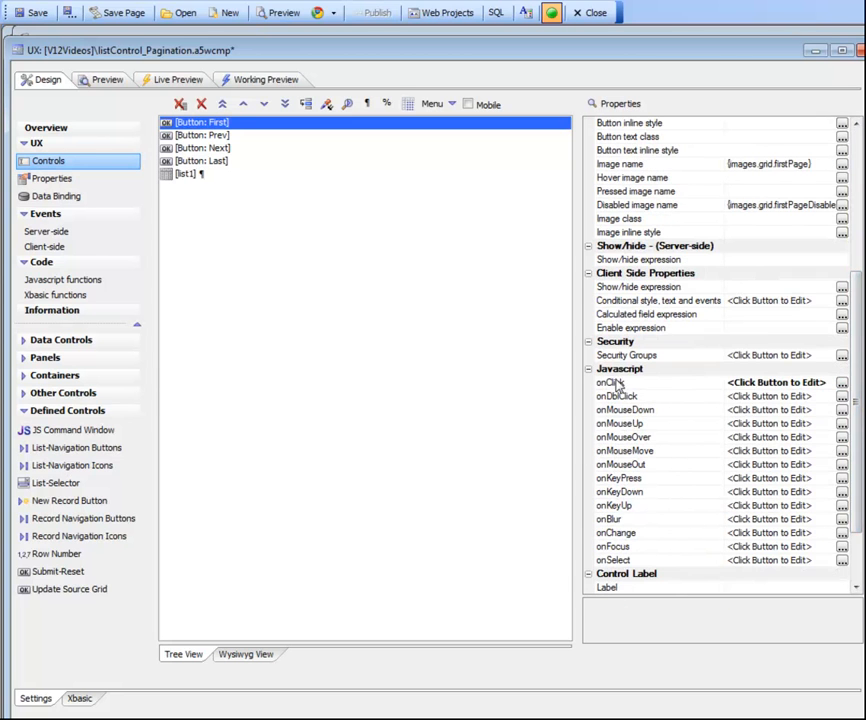
double_click(611, 387)
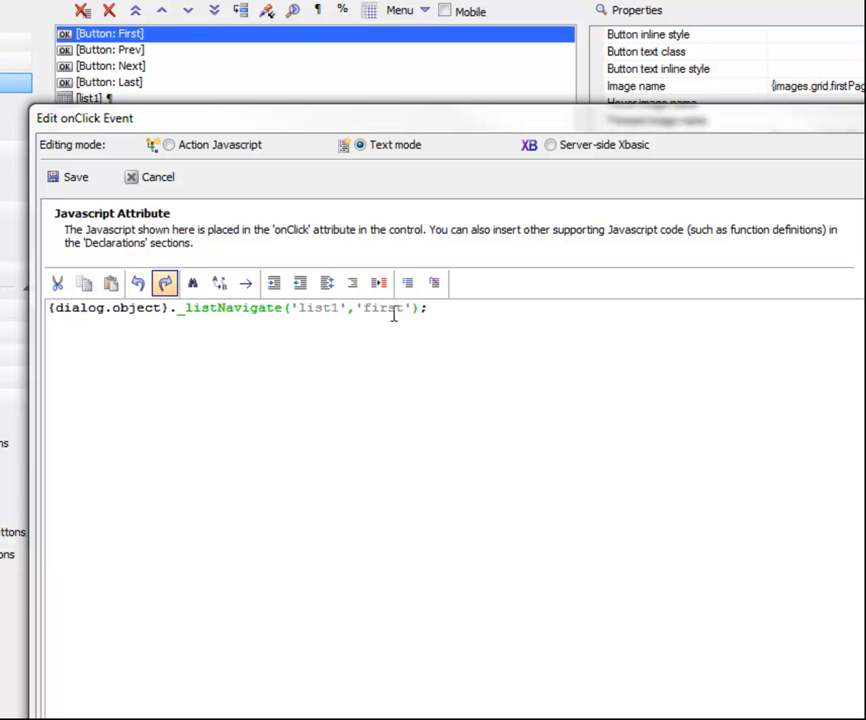
left_click(205, 248)
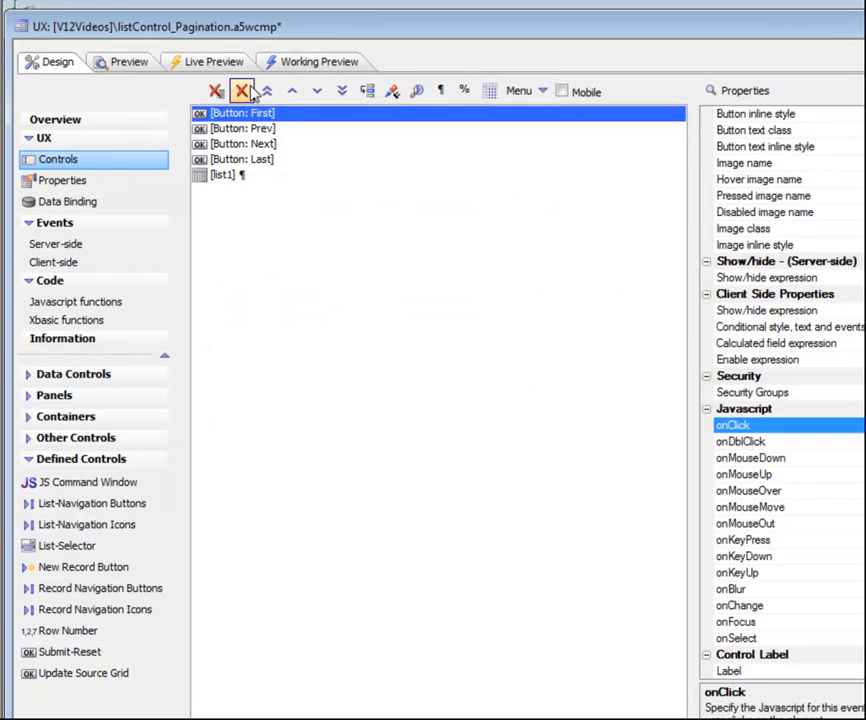
Test the navigation buttons in the working preview by paging forward several times, jumping to the last page, and returning to the first.
left_click(292, 56)
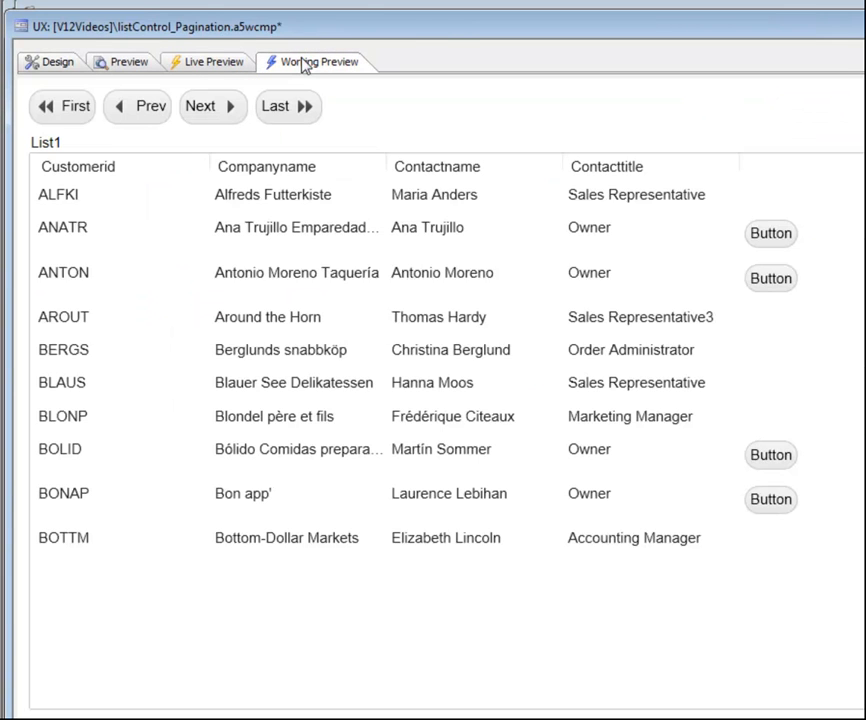
left_click(213, 108)
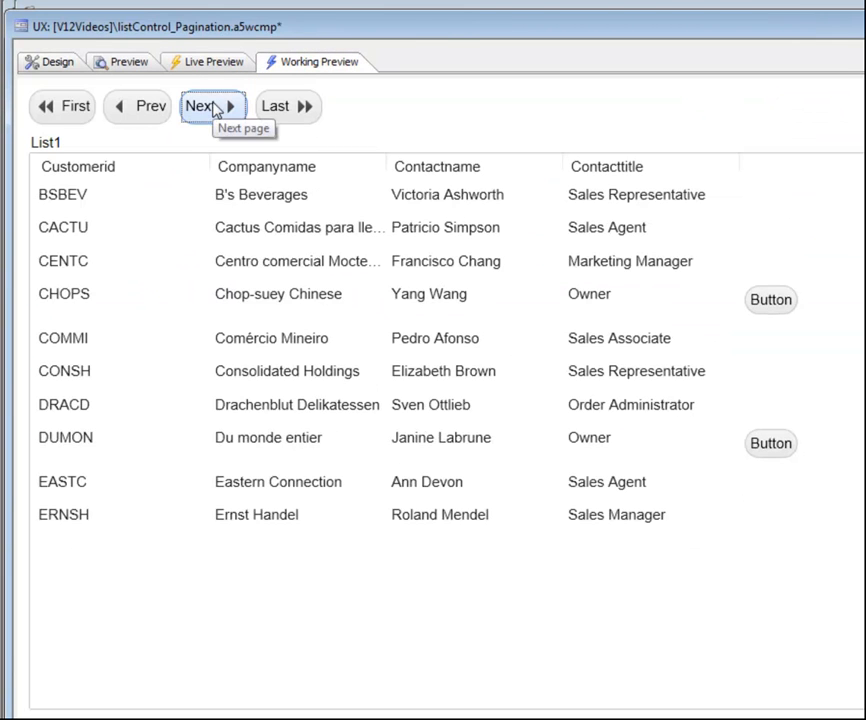
left_click(213, 108)
left_click(214, 109)
left_click(215, 108)
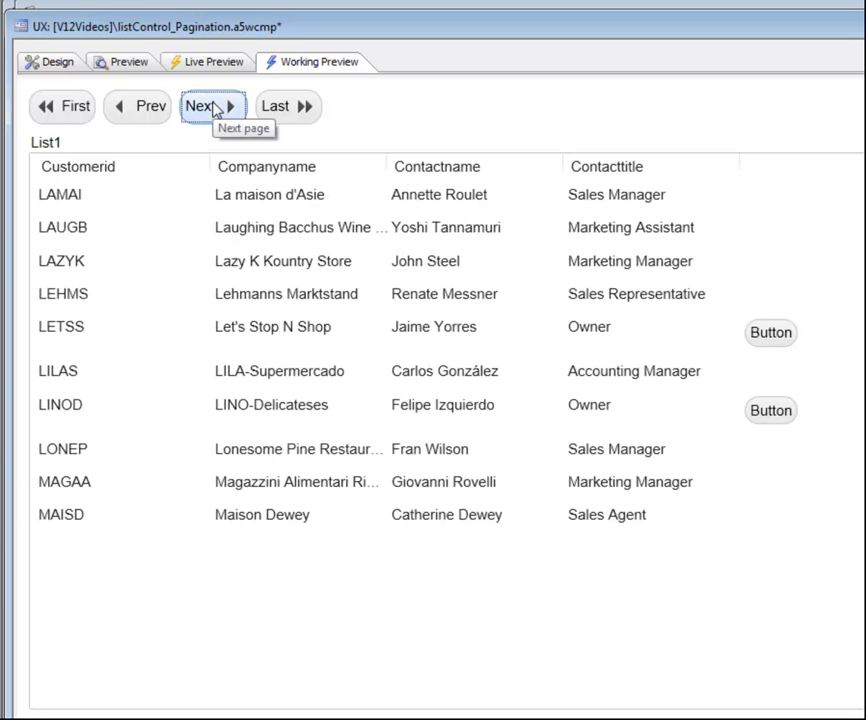
left_click(303, 108)
left_click(218, 110)
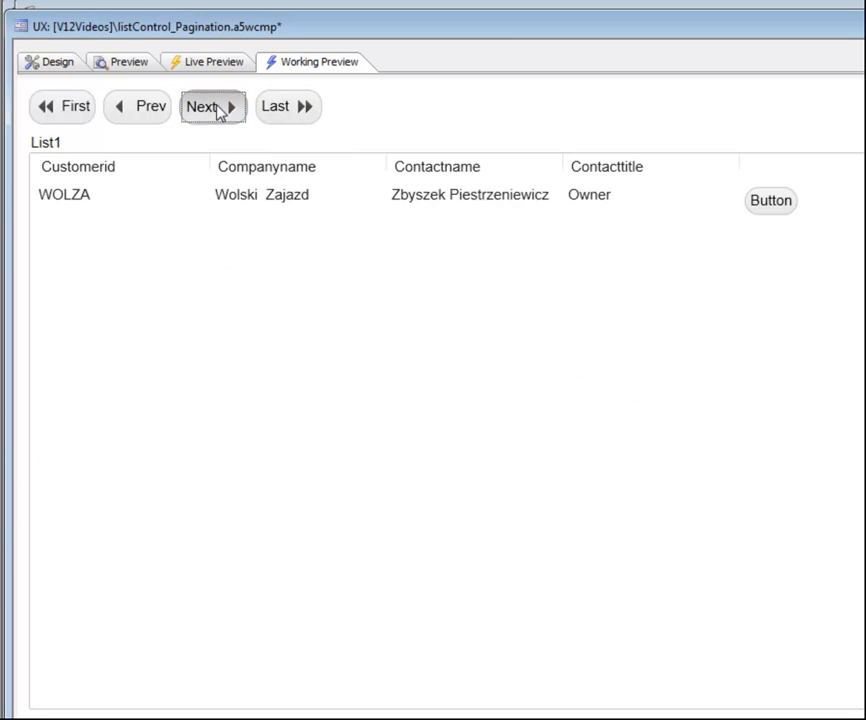
left_click(153, 120)
left_click(68, 117)
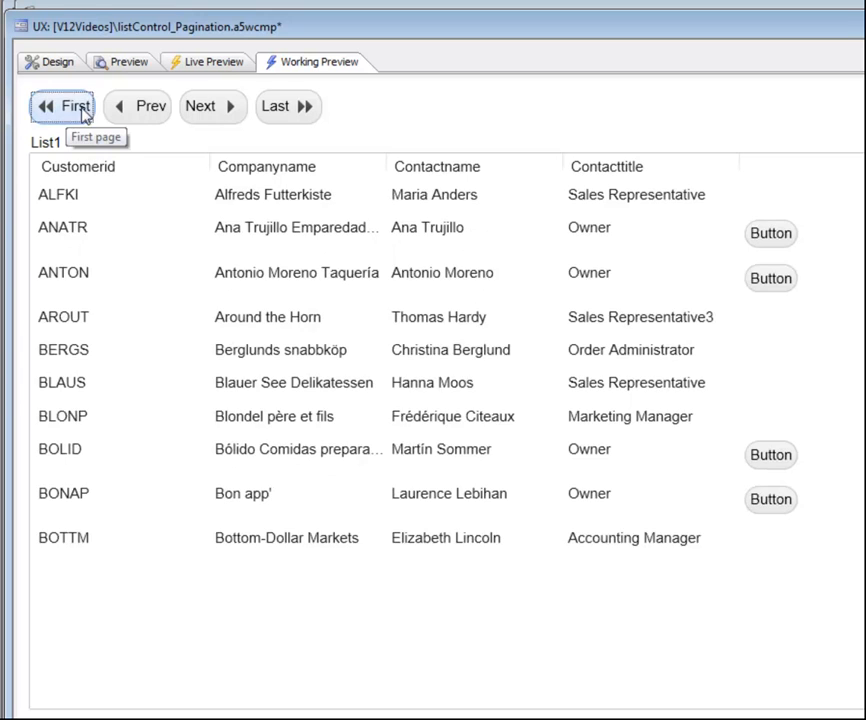
Check the navigation buttons once more by going to the next, last and previous pages, ending on the first page.
left_click(130, 109)
left_click(226, 109)
left_click(303, 107)
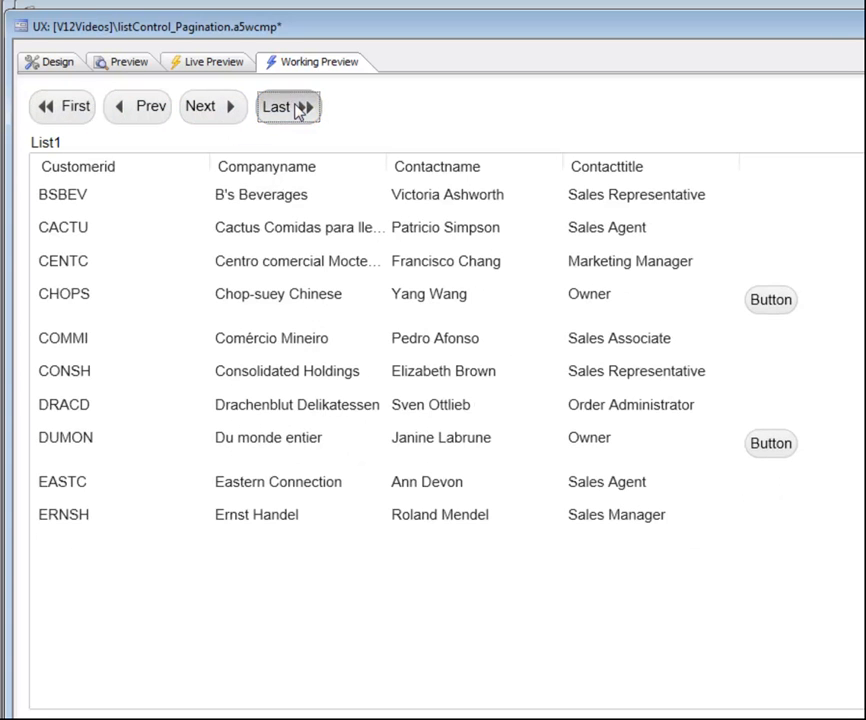
left_click(151, 113)
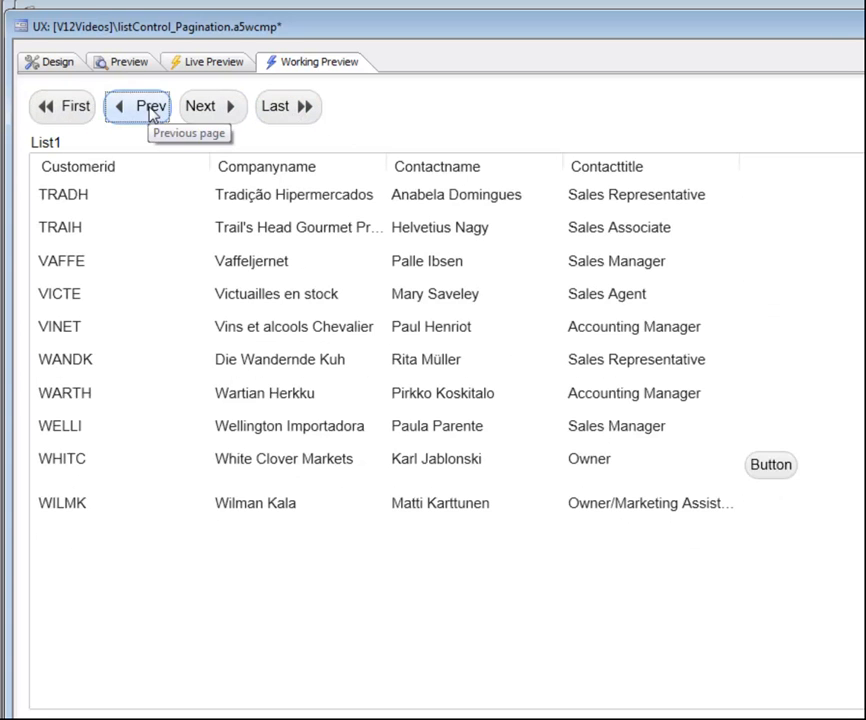
left_click(60, 110)
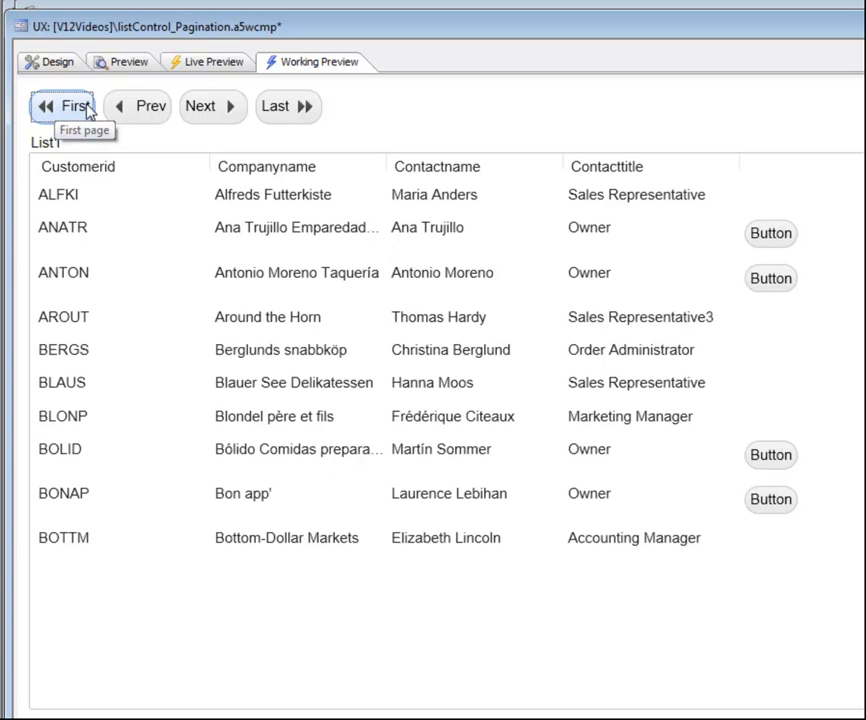
left_click(90, 112)
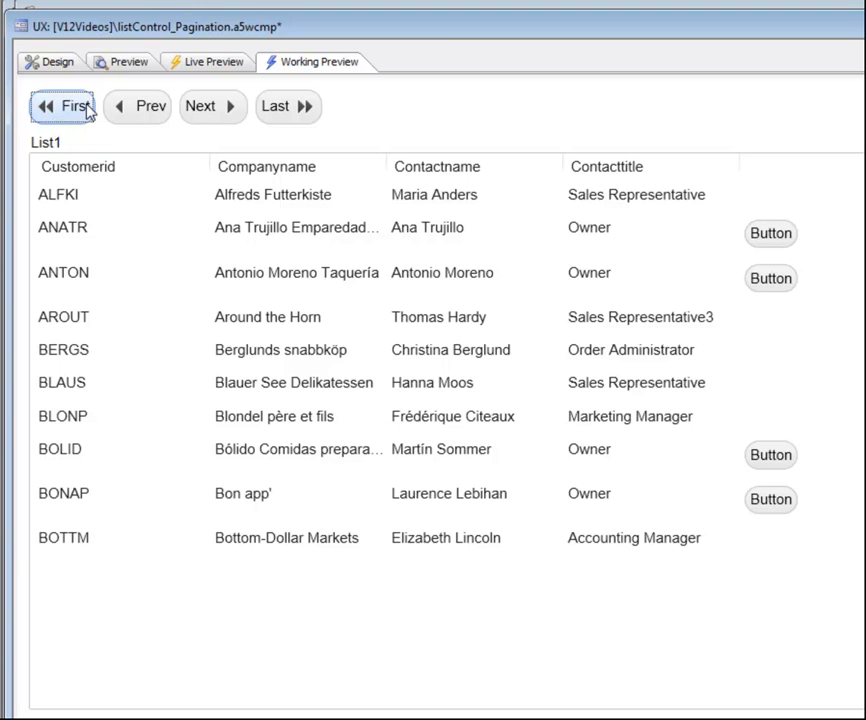